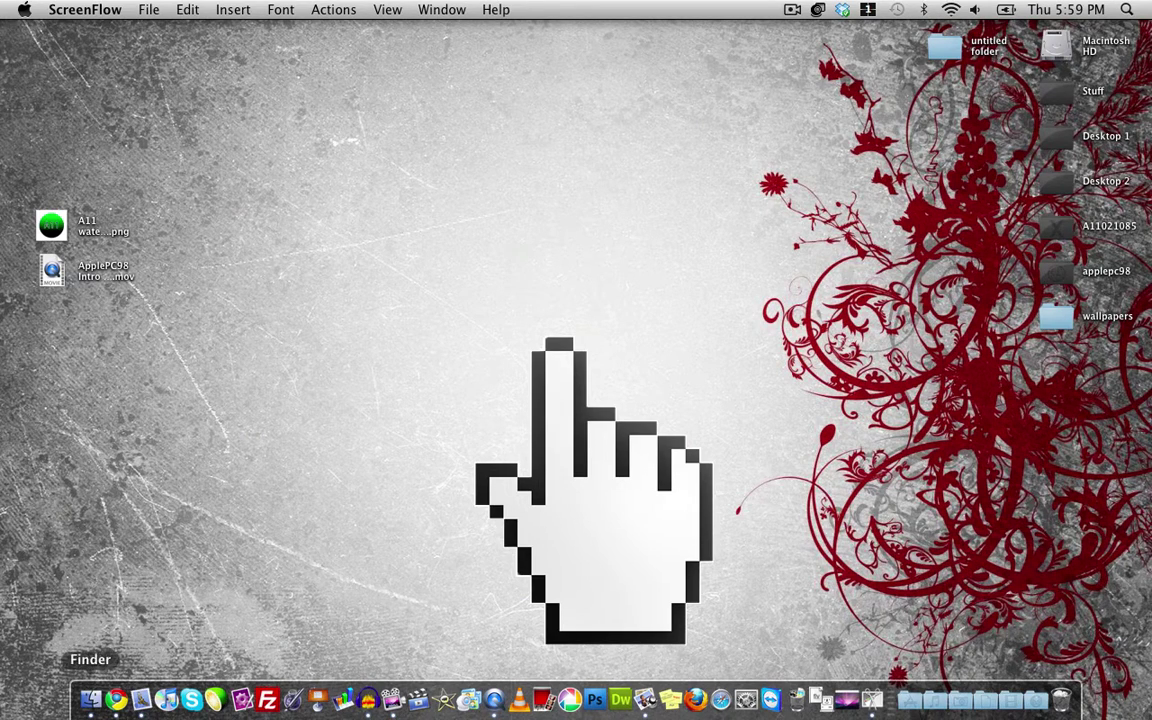
# - Switch to Chrome to show the ManyCam home page, and open the ManyCam application
pyautogui.click(116, 700)
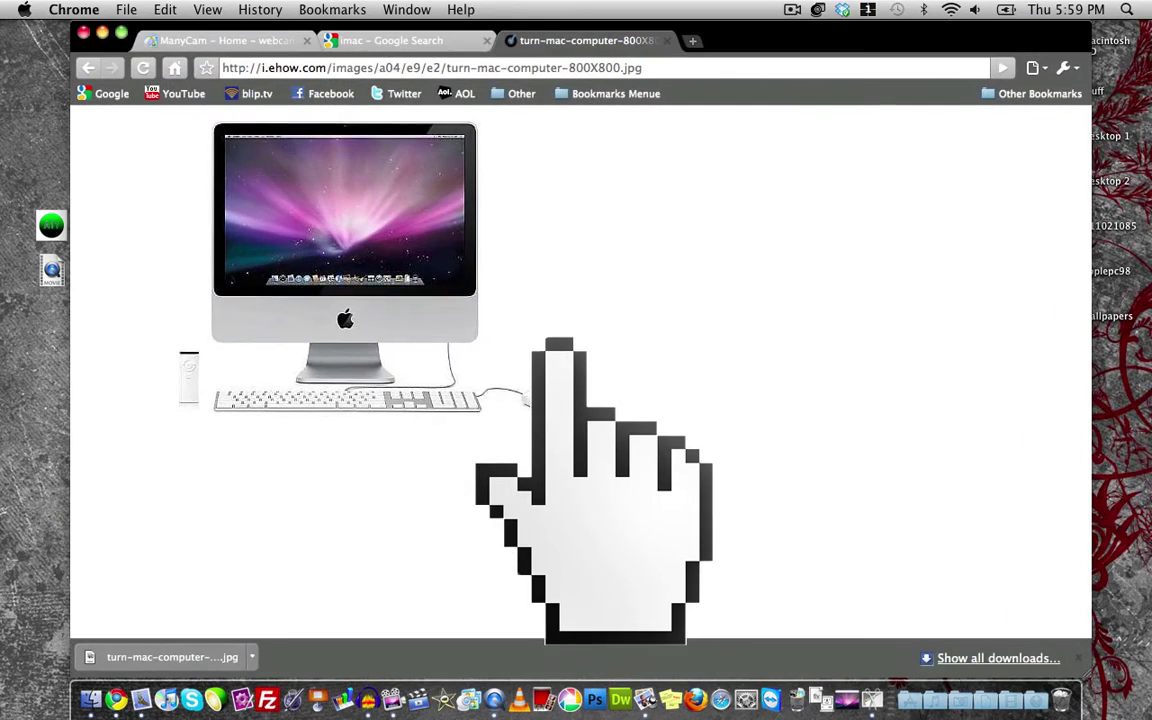
pyautogui.click(220, 40)
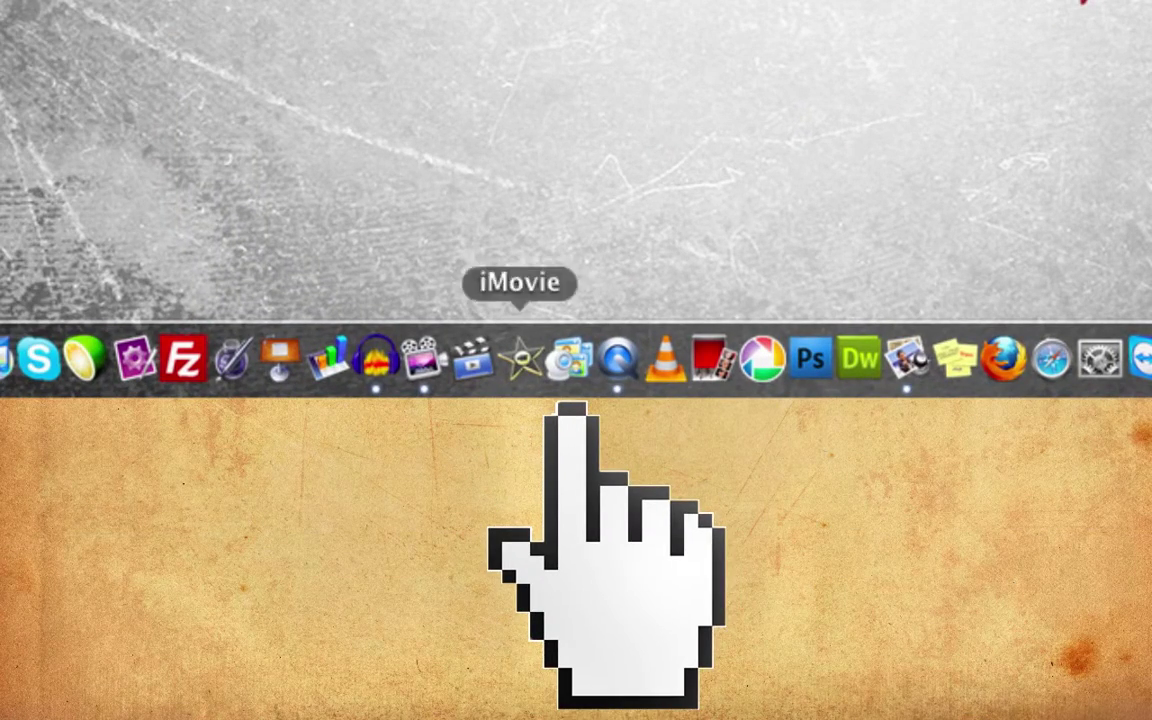
pyautogui.click(569, 358)
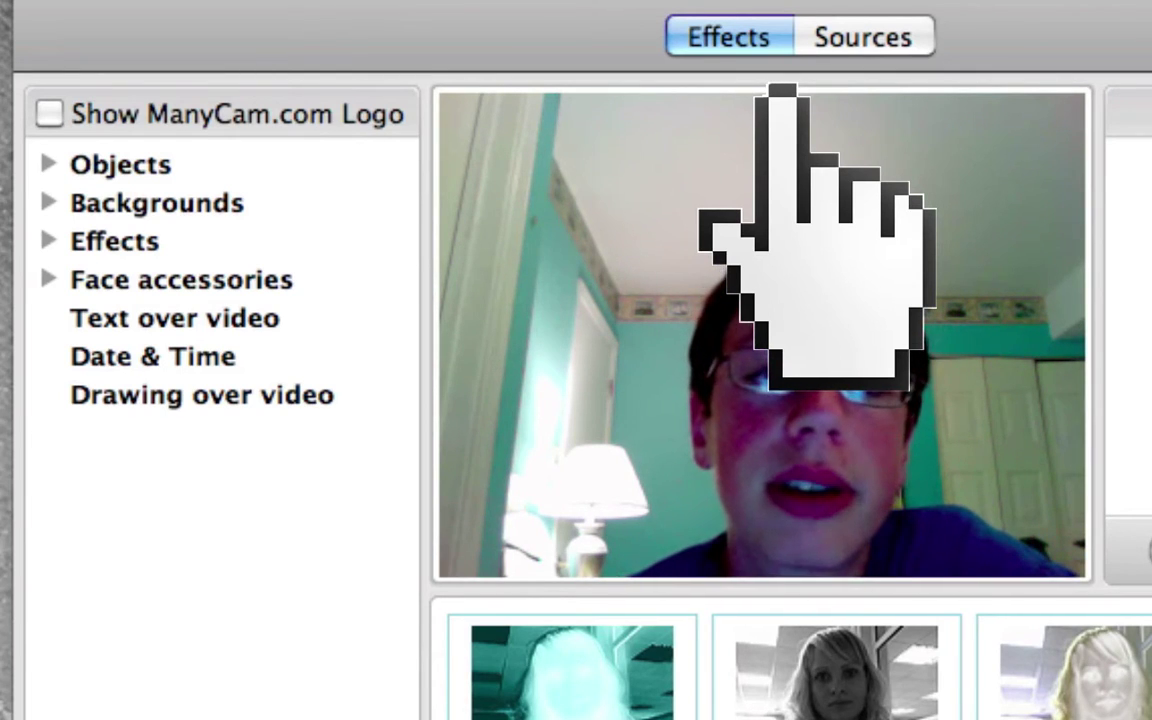
# - Try the Bear Mask from the Avatars objects on the webcam video and remove it from the selected effects
pyautogui.click(120, 165)
pyautogui.click(140, 203)
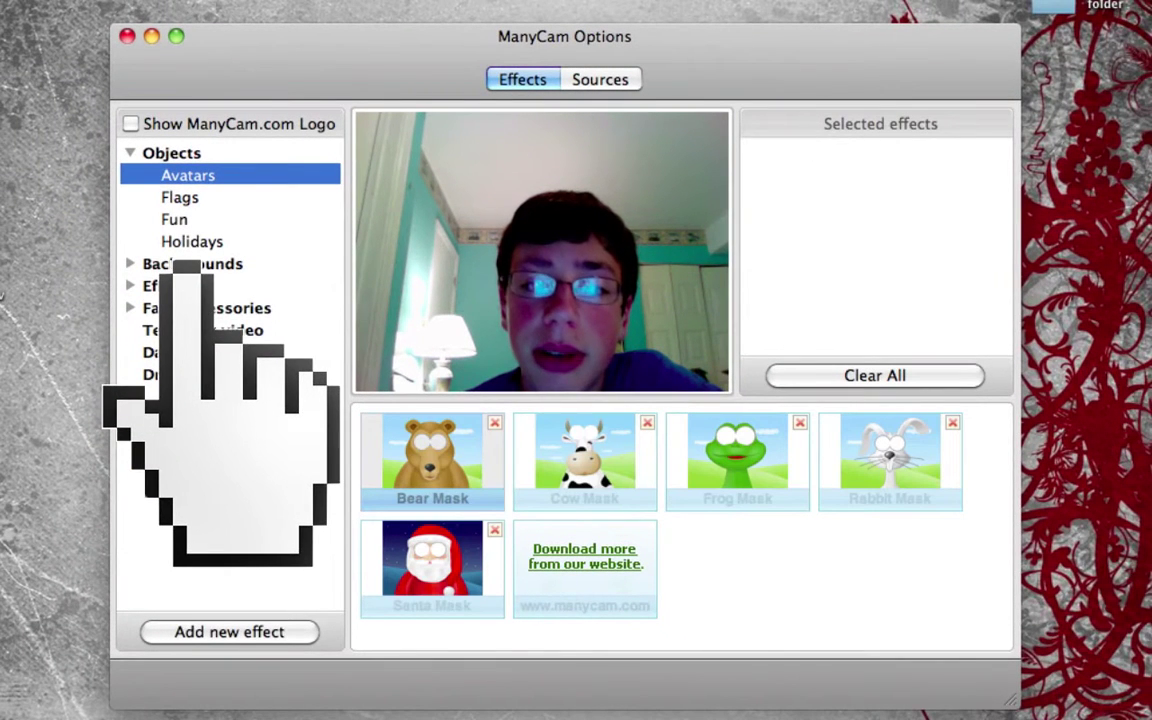
pyautogui.click(432, 460)
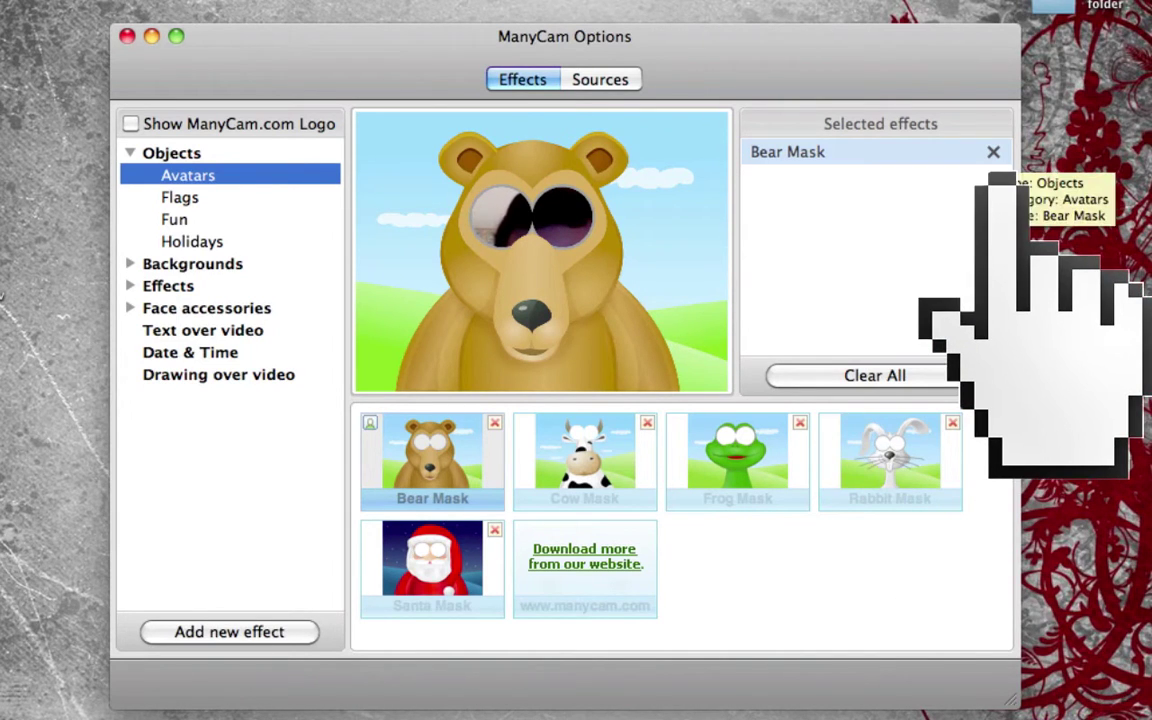
pyautogui.click(993, 155)
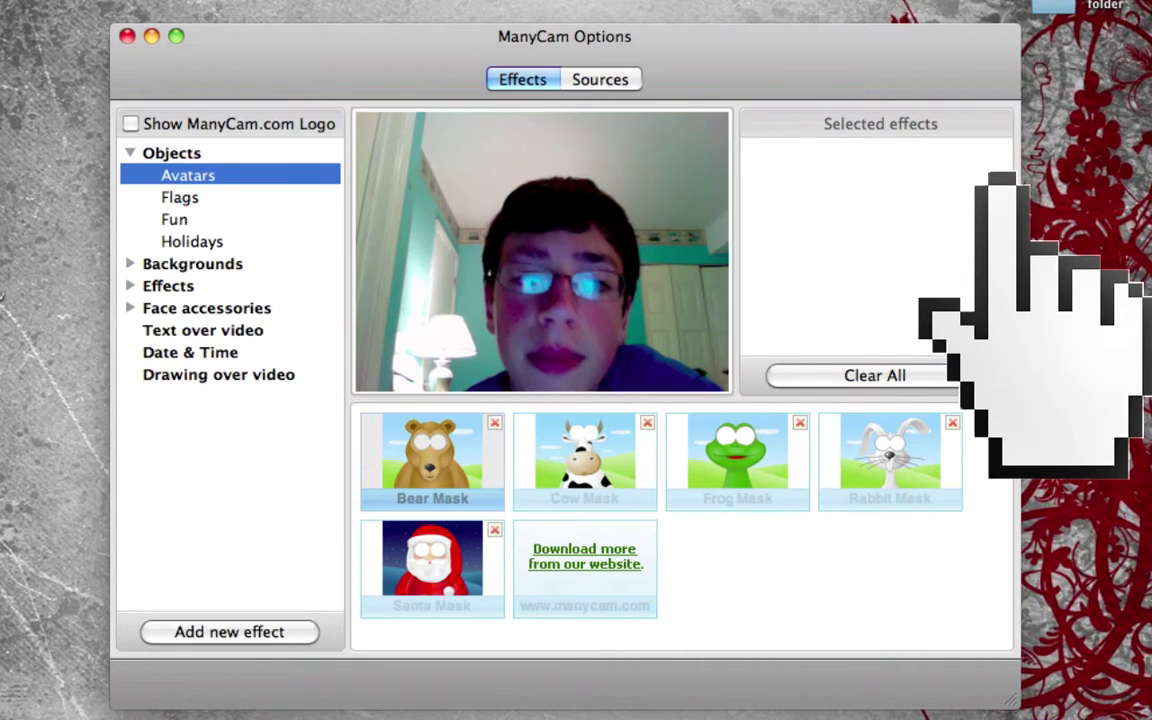
# - Look through the Flags, Fun and Holidays categories of the Objects group
pyautogui.press('Down')
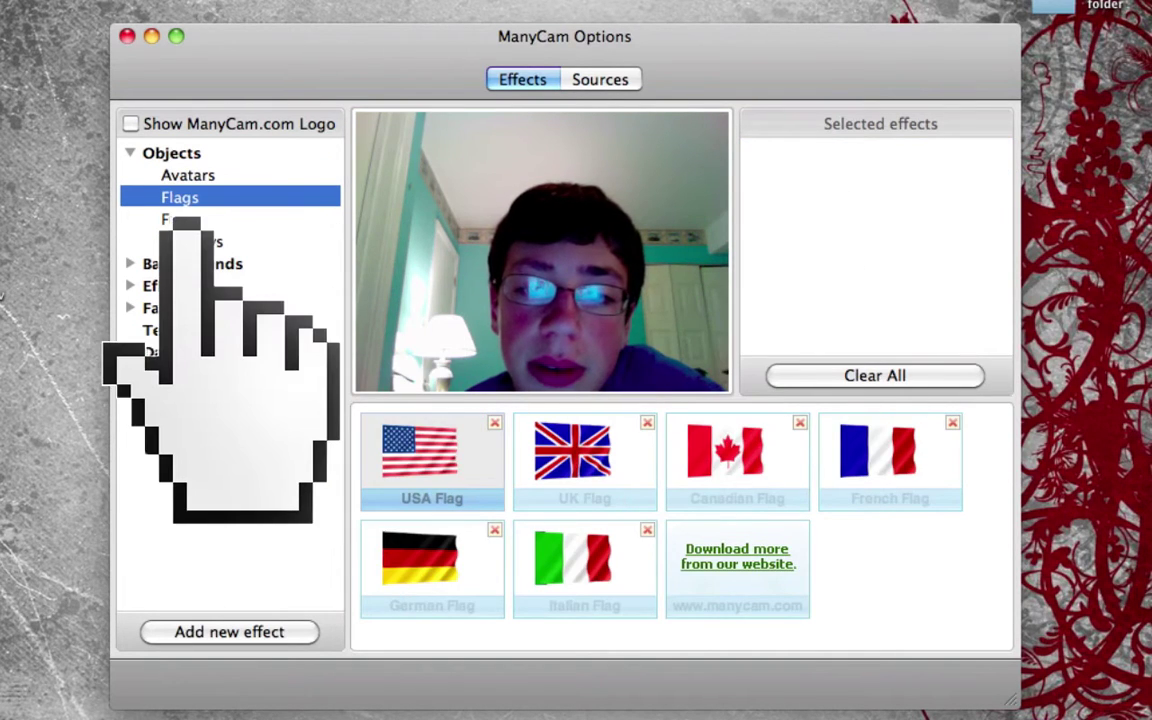
pyautogui.press('Down')
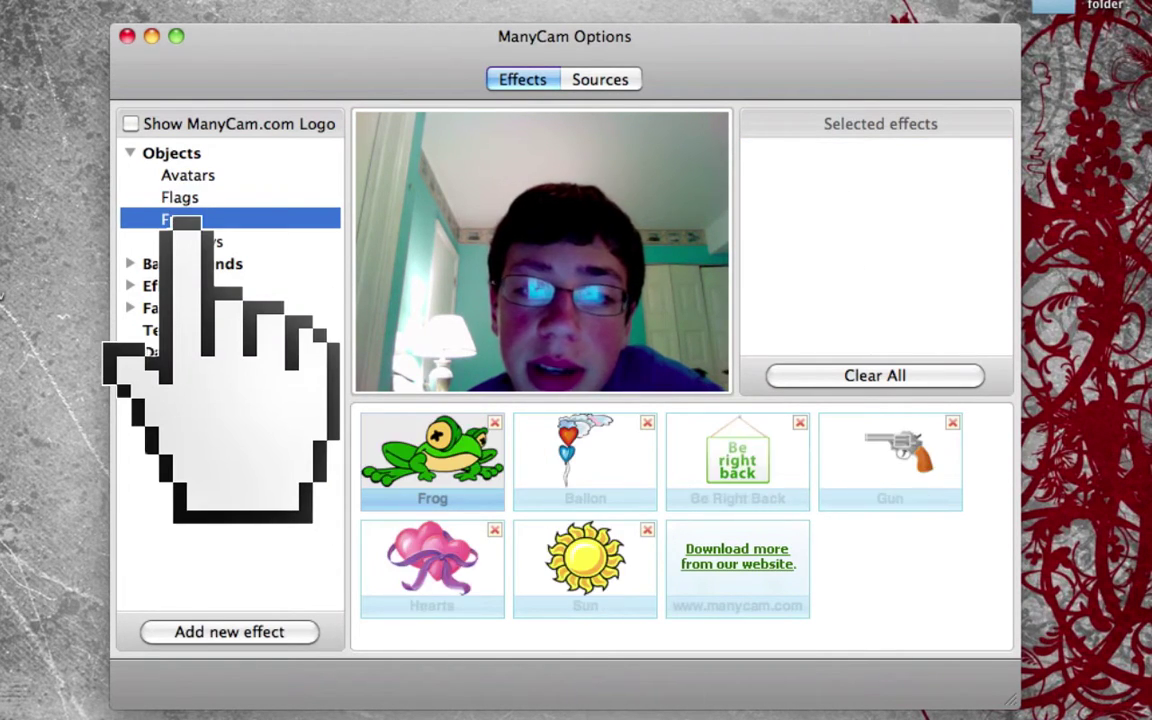
pyautogui.press('Down')
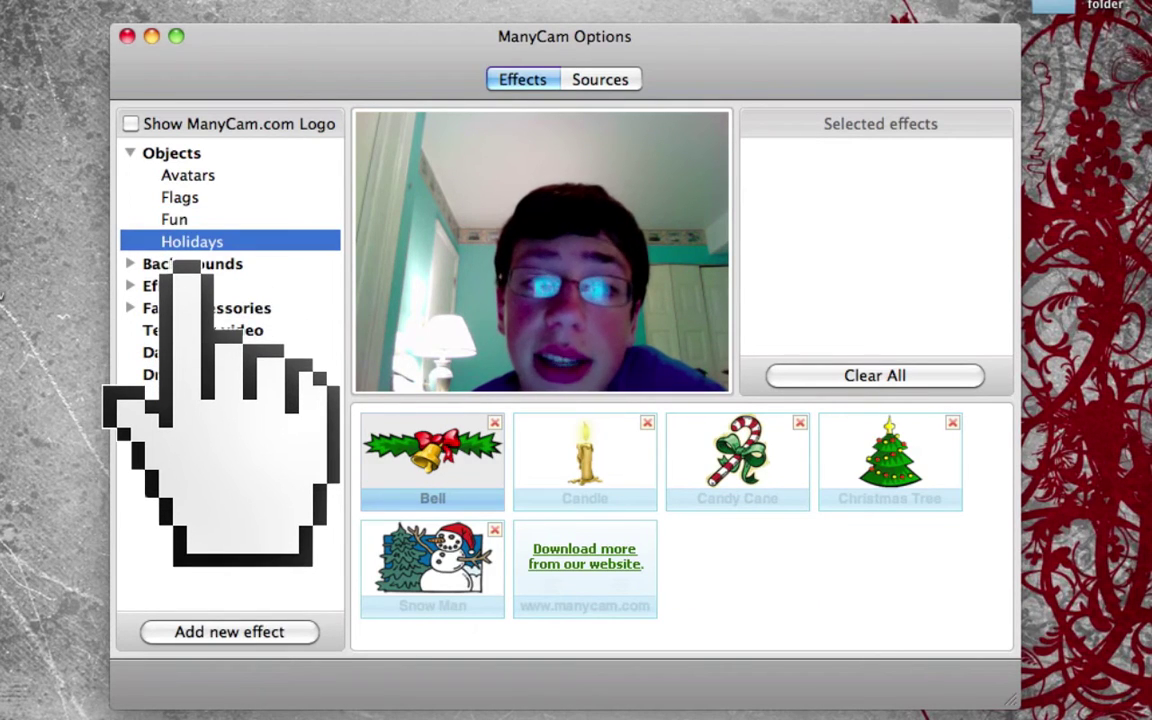
# - Collapse the Objects group, display the Static backgrounds and select the Sunset picture
pyautogui.press('Left')
pyautogui.click(130, 175)
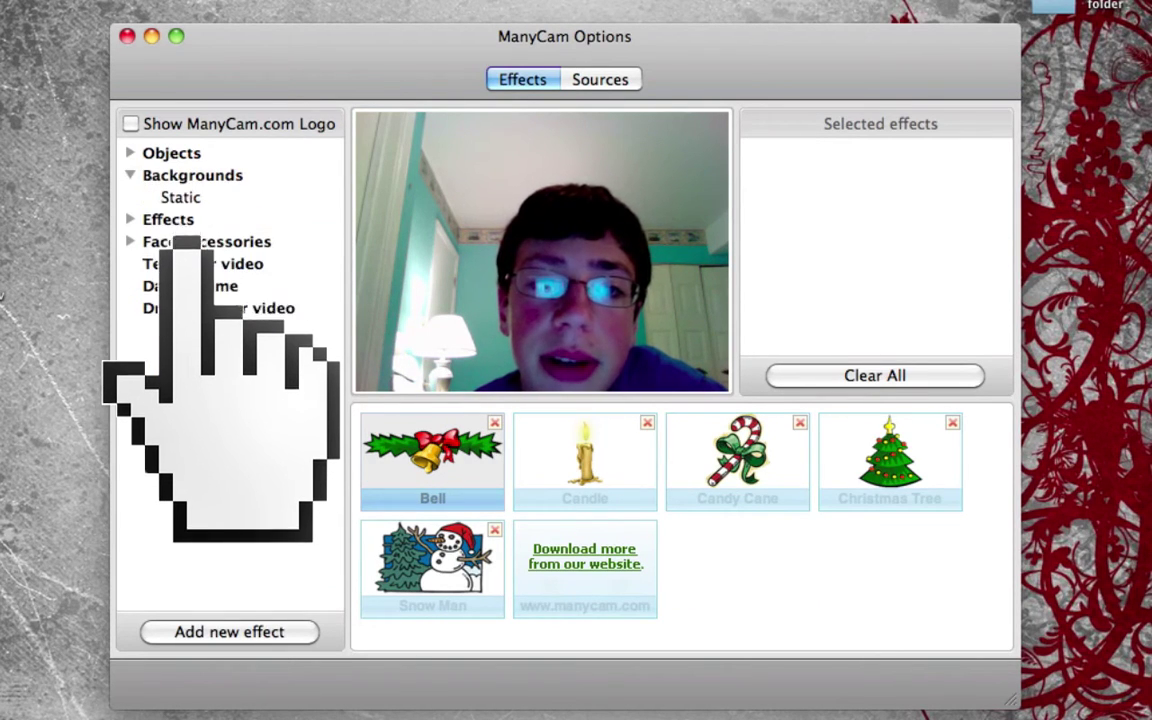
pyautogui.click(184, 198)
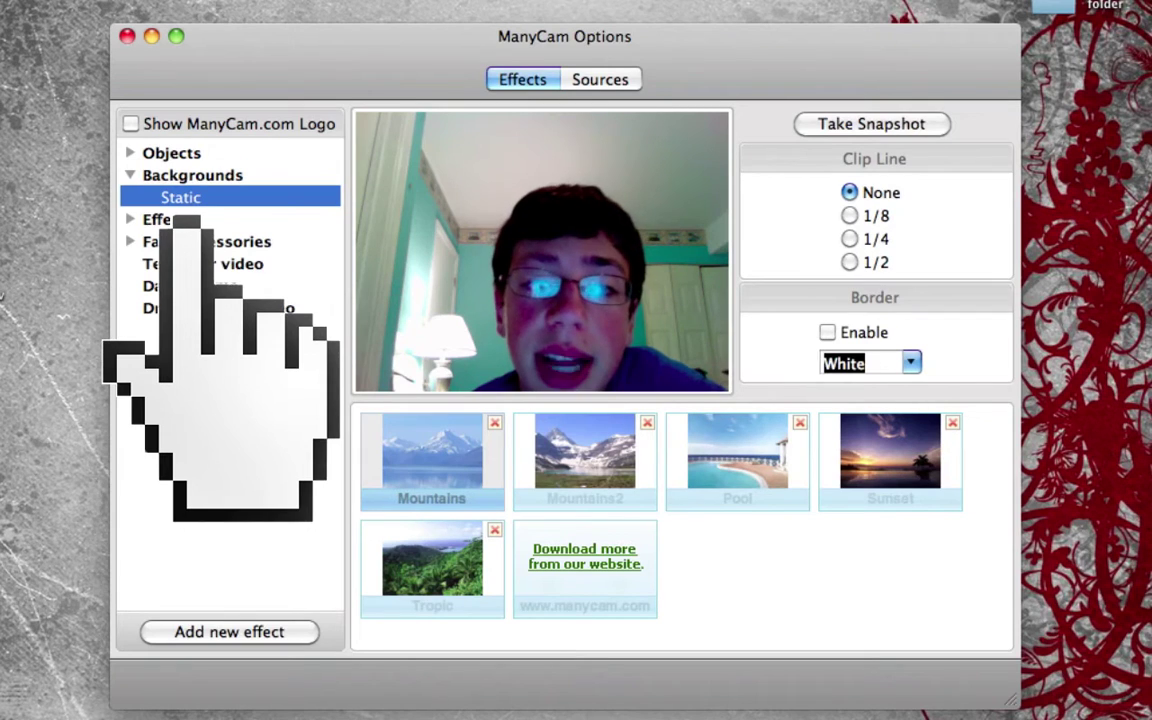
pyautogui.click(890, 462)
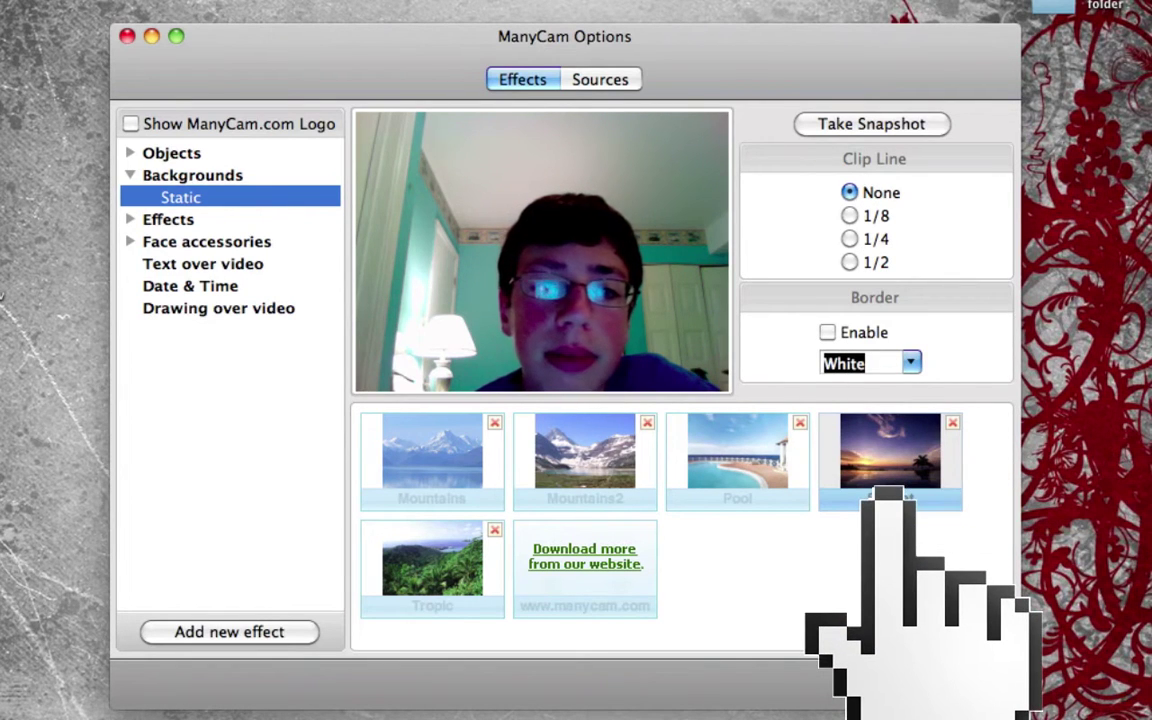
# - Preview the Color effects Alien, Black&White, Ghost, Negative and Sepia on the webcam video, and turn the last one off
pyautogui.click(130, 219)
pyautogui.click(130, 175)
pyautogui.click(181, 219)
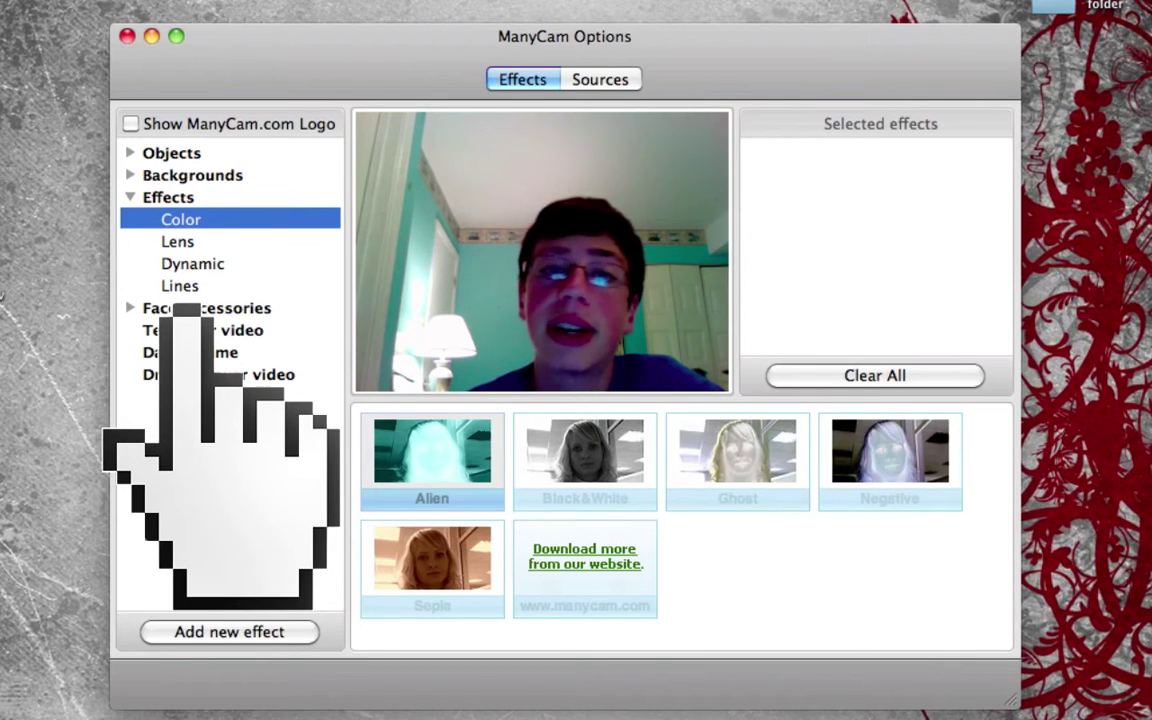
pyautogui.click(432, 452)
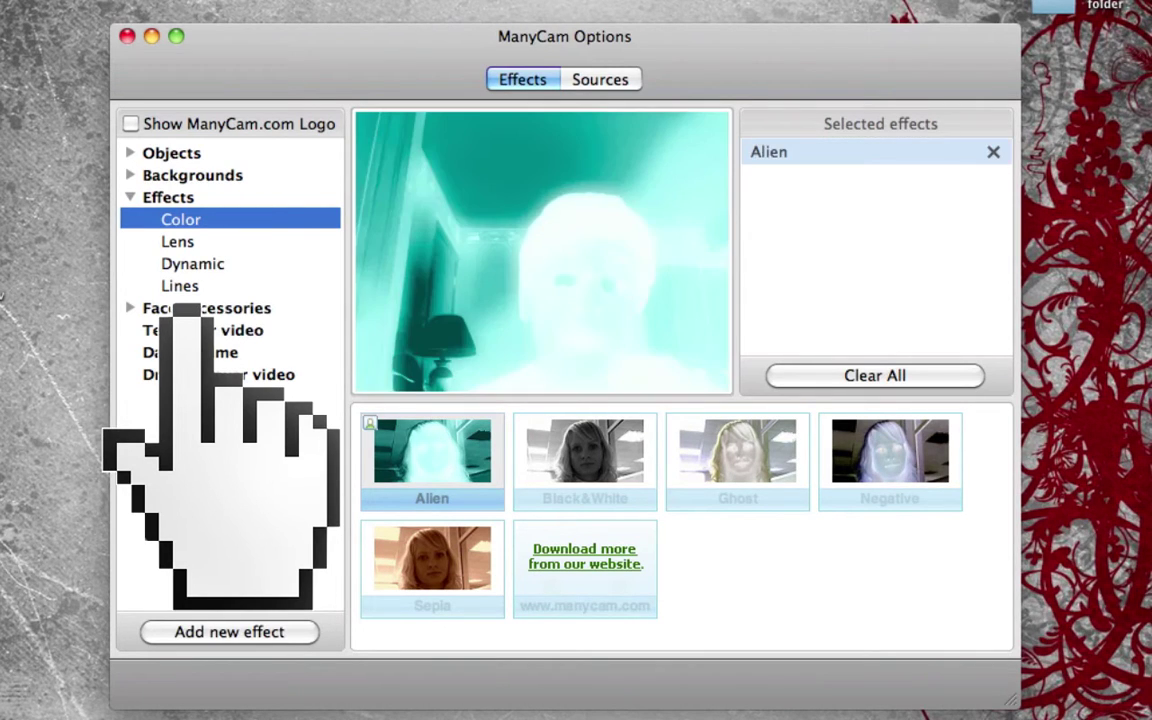
pyautogui.click(585, 452)
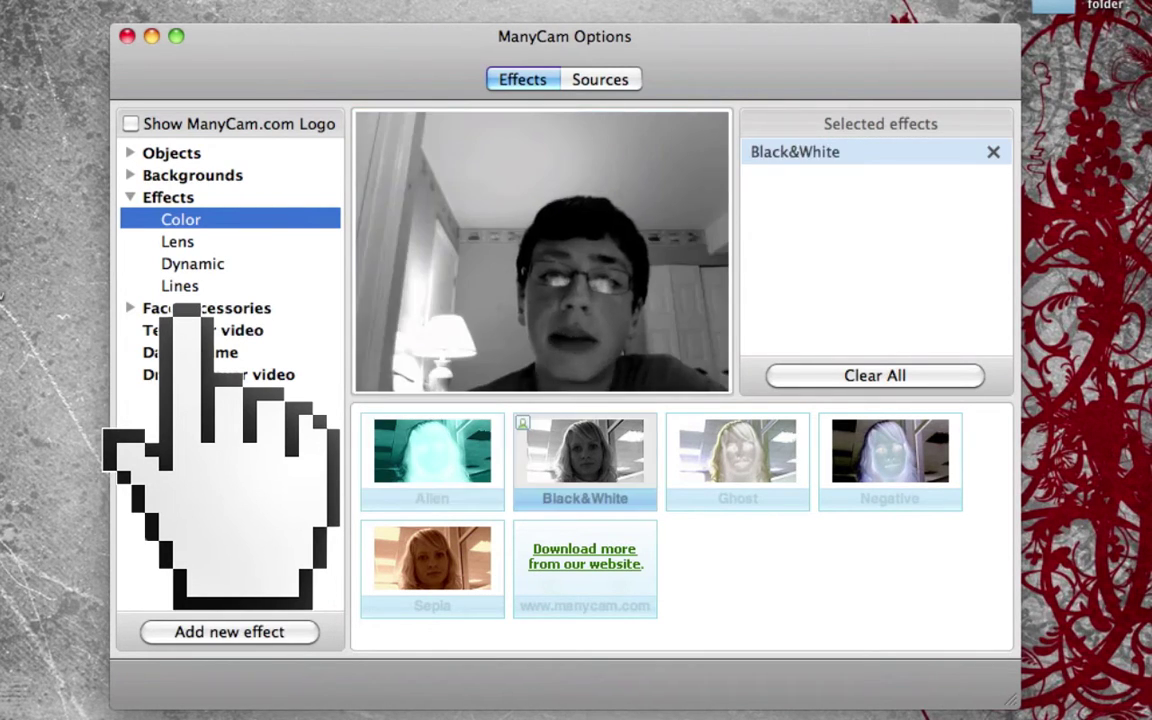
pyautogui.click(738, 452)
pyautogui.click(890, 452)
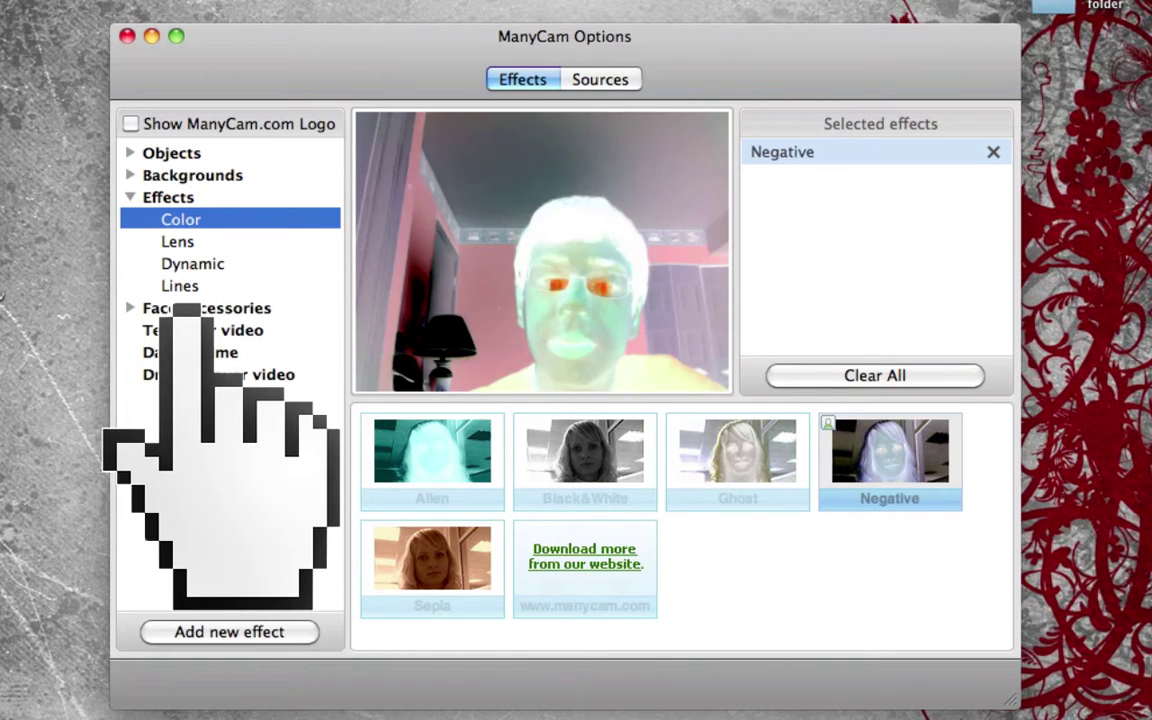
pyautogui.click(432, 558)
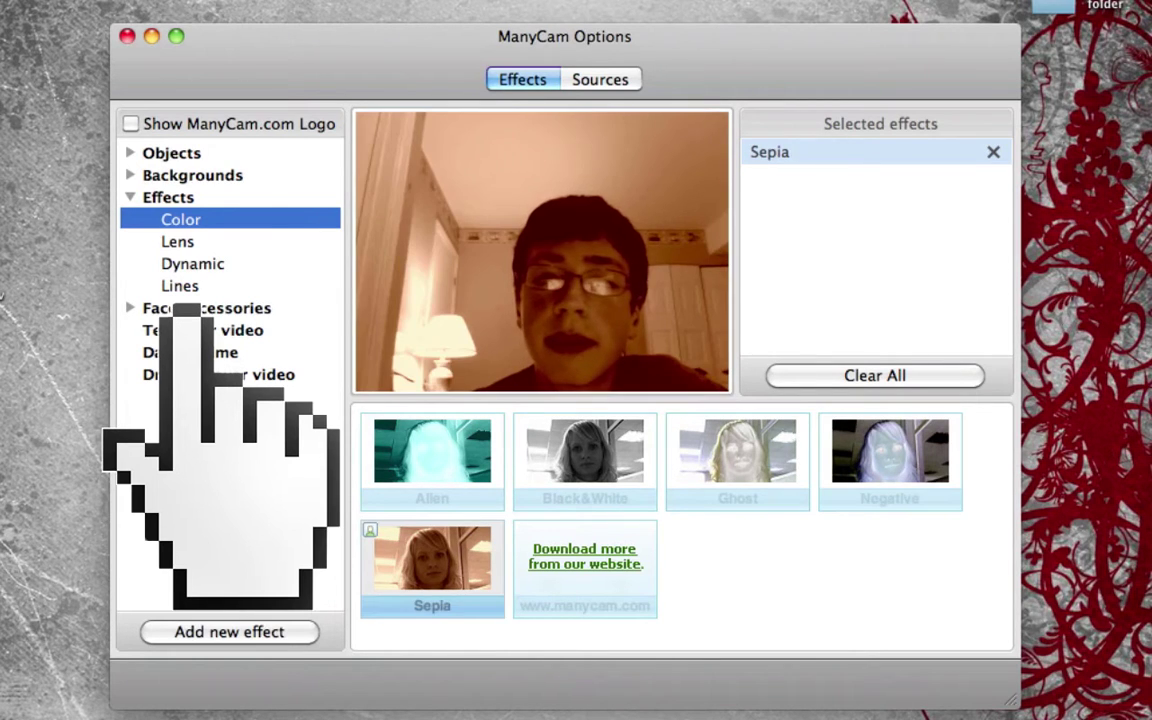
pyautogui.click(432, 558)
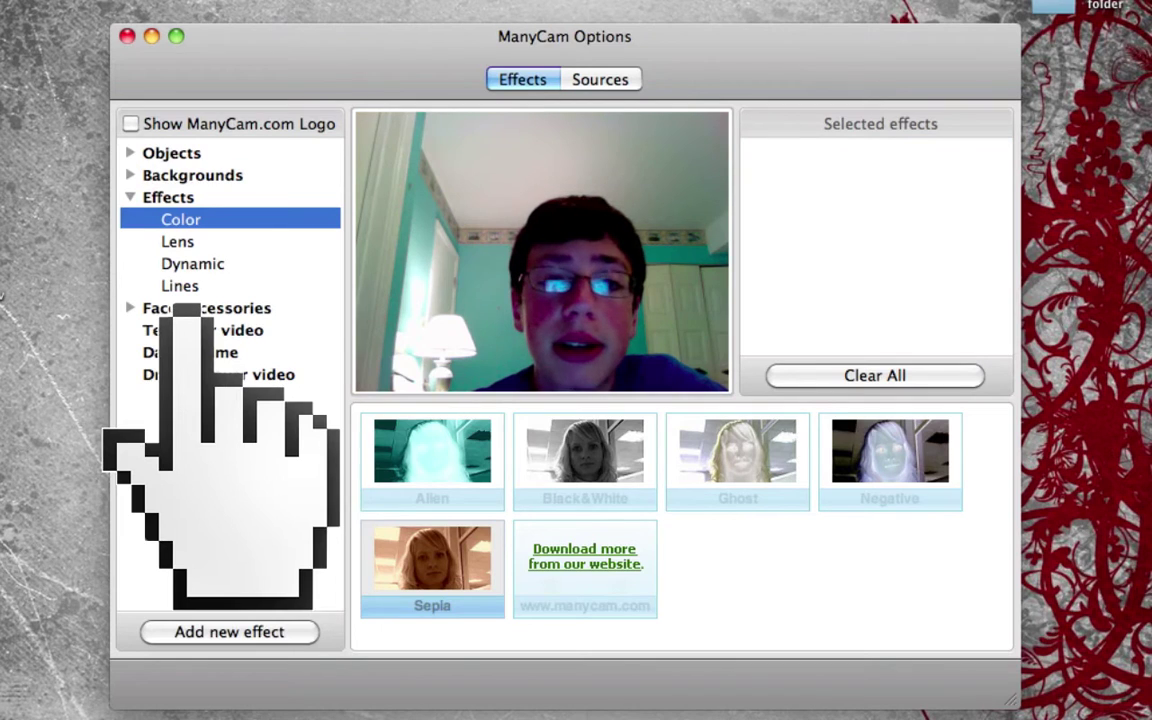
# - Preview the Lens effects from Bulge and Mirror through Shrink, Square Distort and Warp on the webcam video, and turn the last one off
pyautogui.click(178, 242)
pyautogui.click(432, 455)
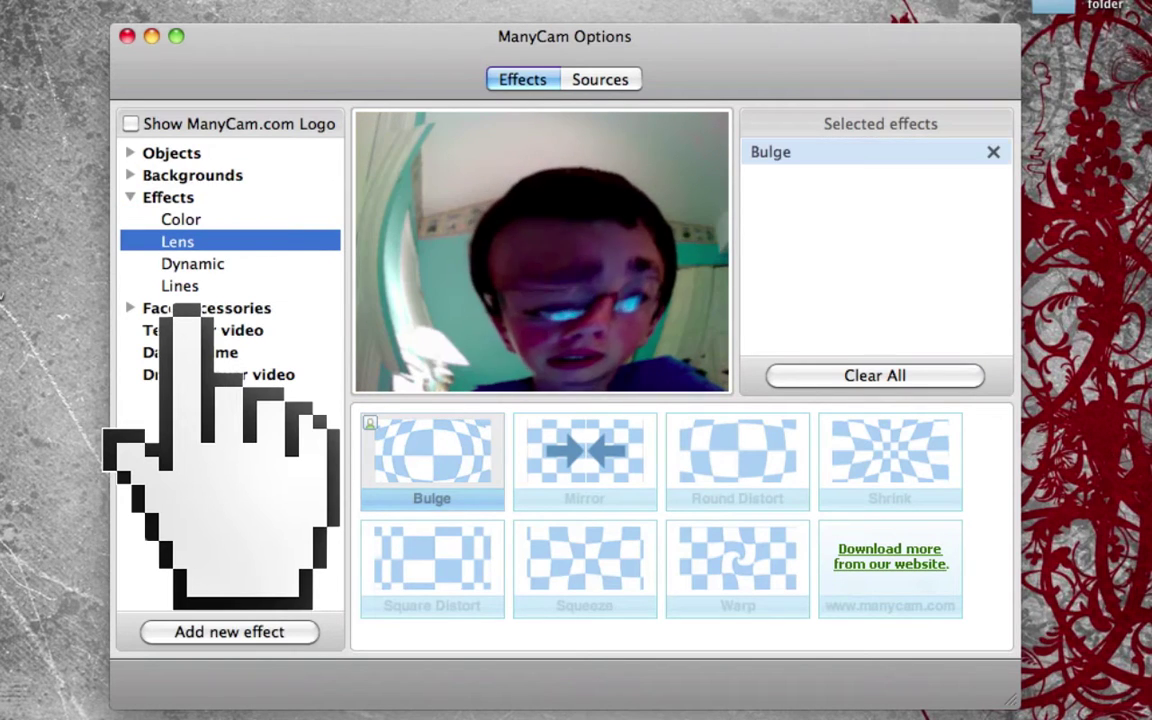
pyautogui.click(585, 455)
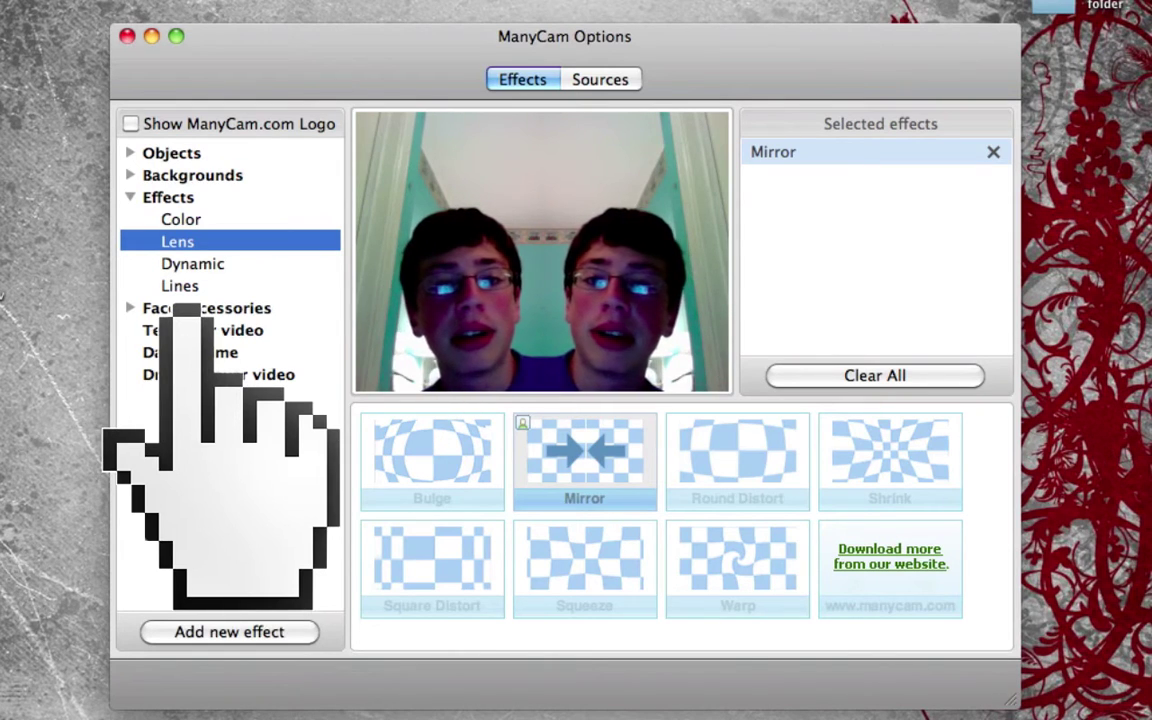
pyautogui.click(738, 455)
pyautogui.click(890, 455)
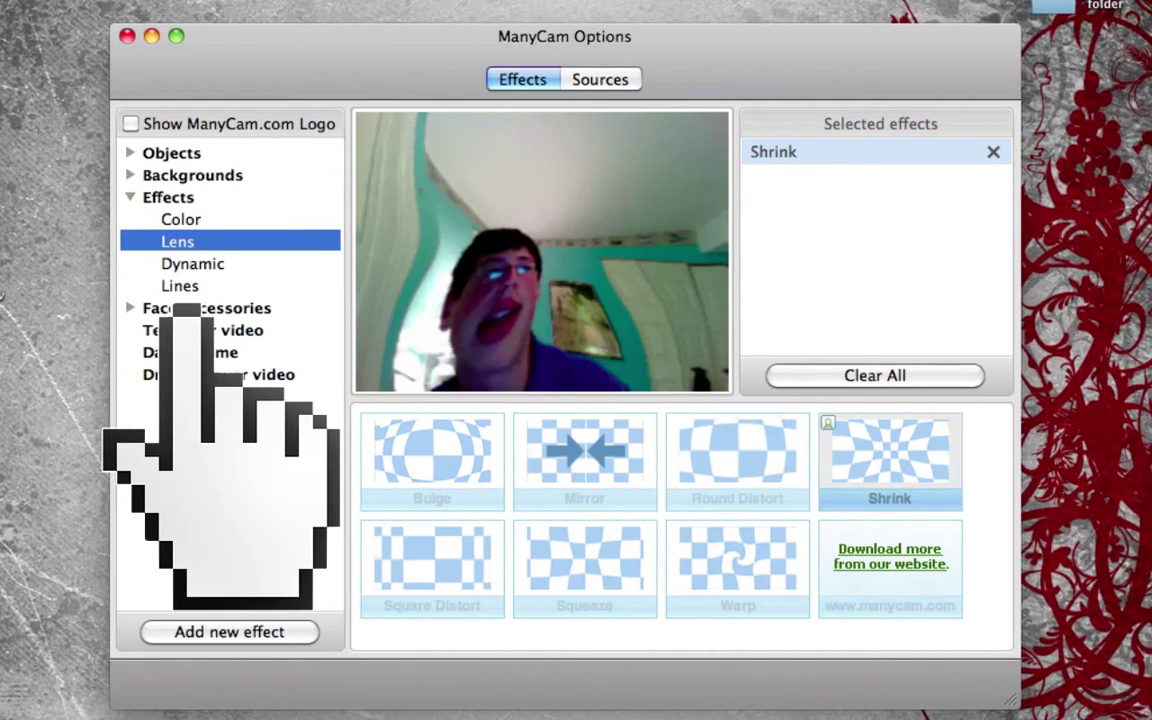
pyautogui.click(432, 562)
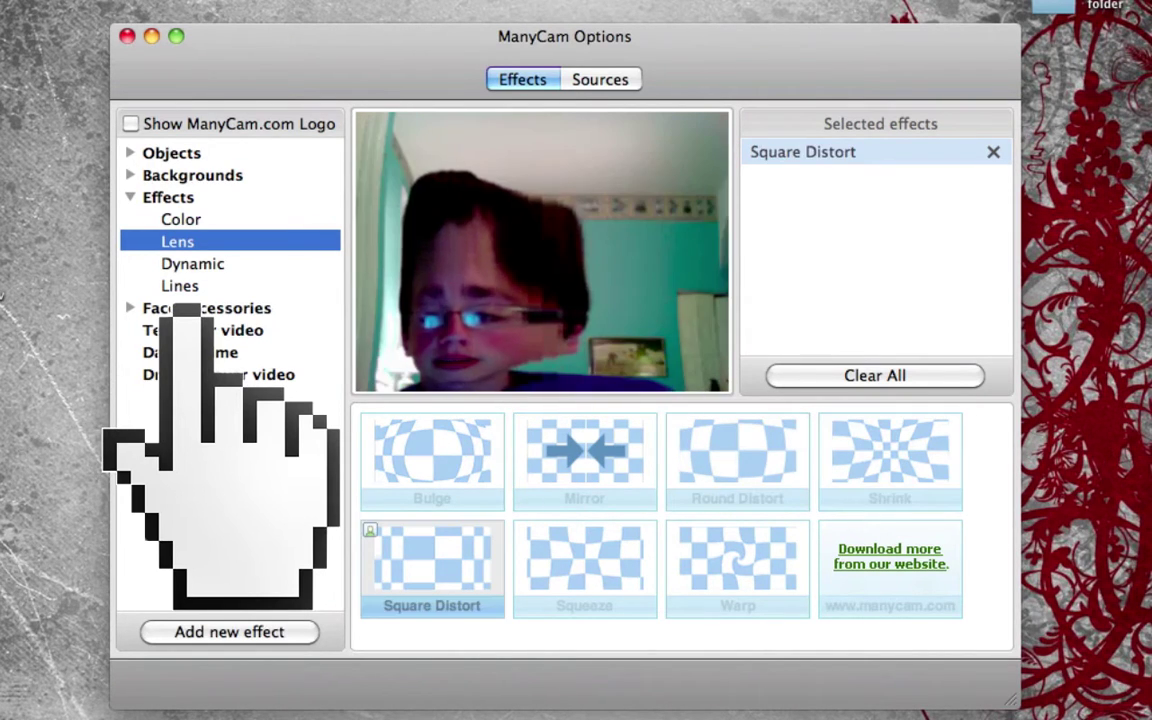
pyautogui.click(585, 562)
pyautogui.click(738, 562)
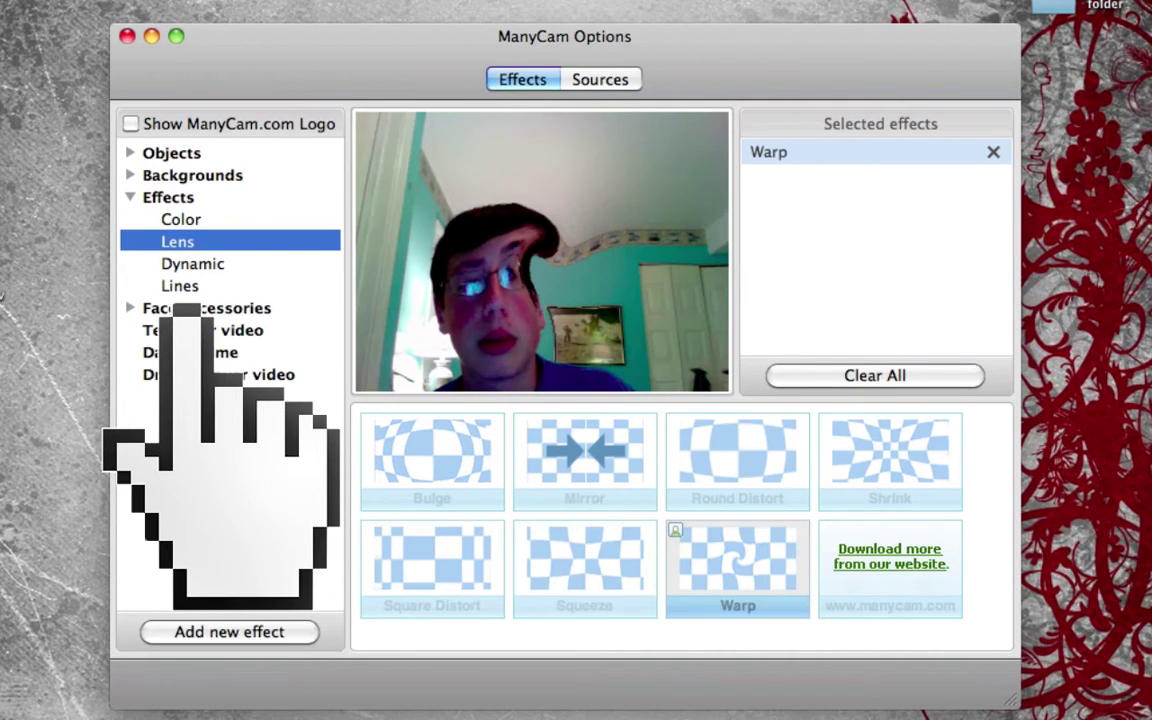
pyautogui.click(738, 562)
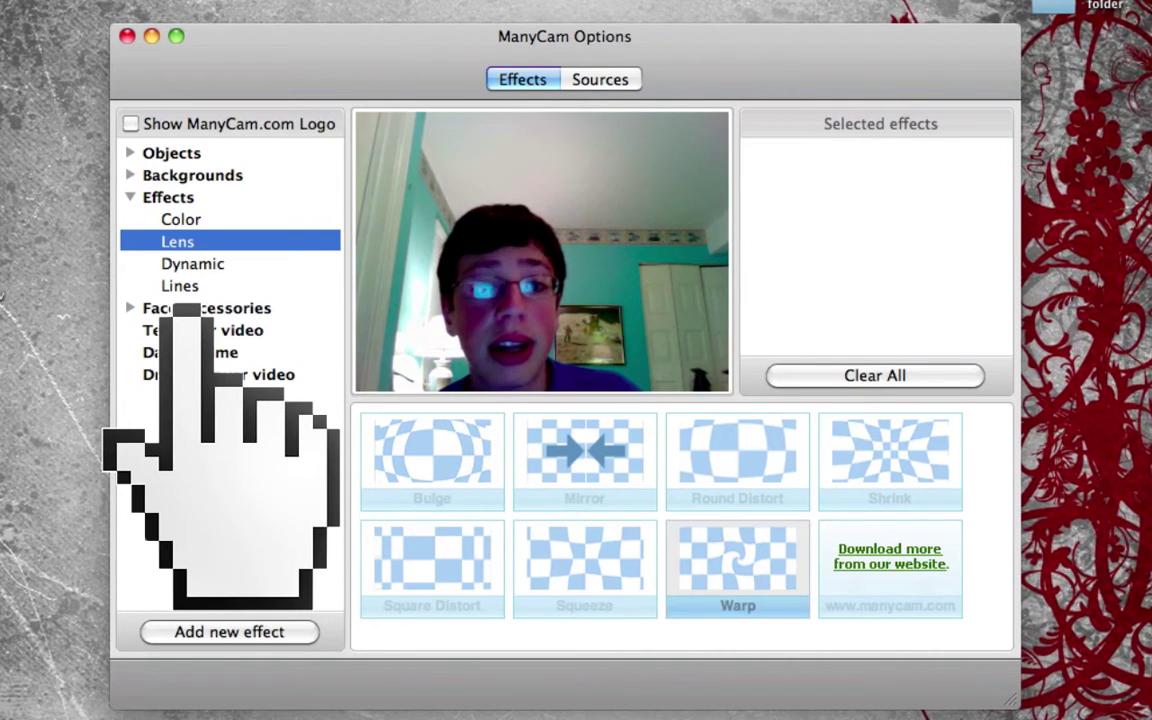
# - Preview the Dynamic effects Fire, Flame, Snow and Water on the webcam video, and clear the selected effects
pyautogui.press('Down')
pyautogui.click(432, 462)
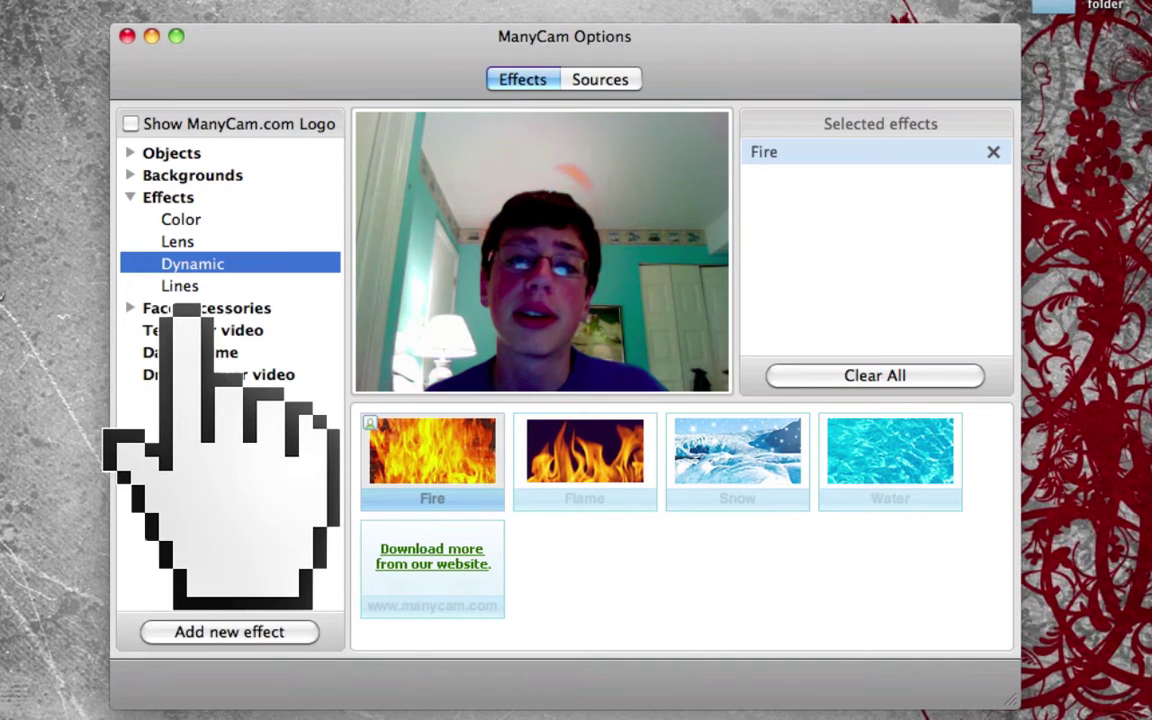
pyautogui.click(875, 375)
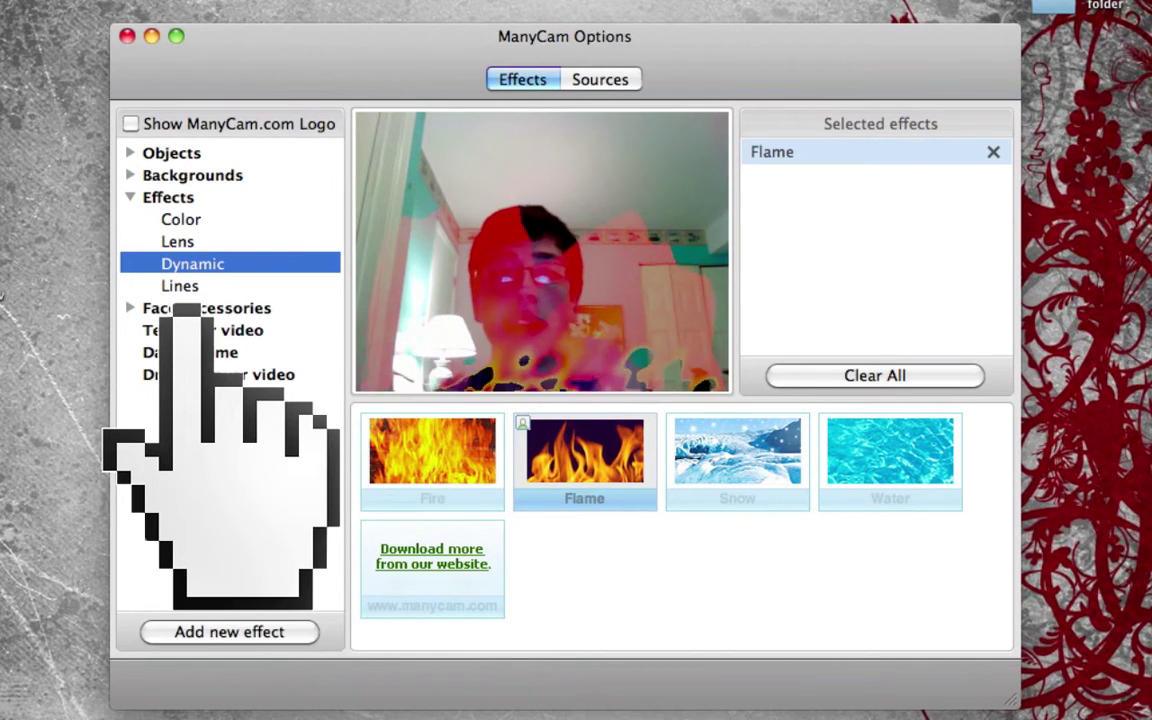
pyautogui.click(737, 461)
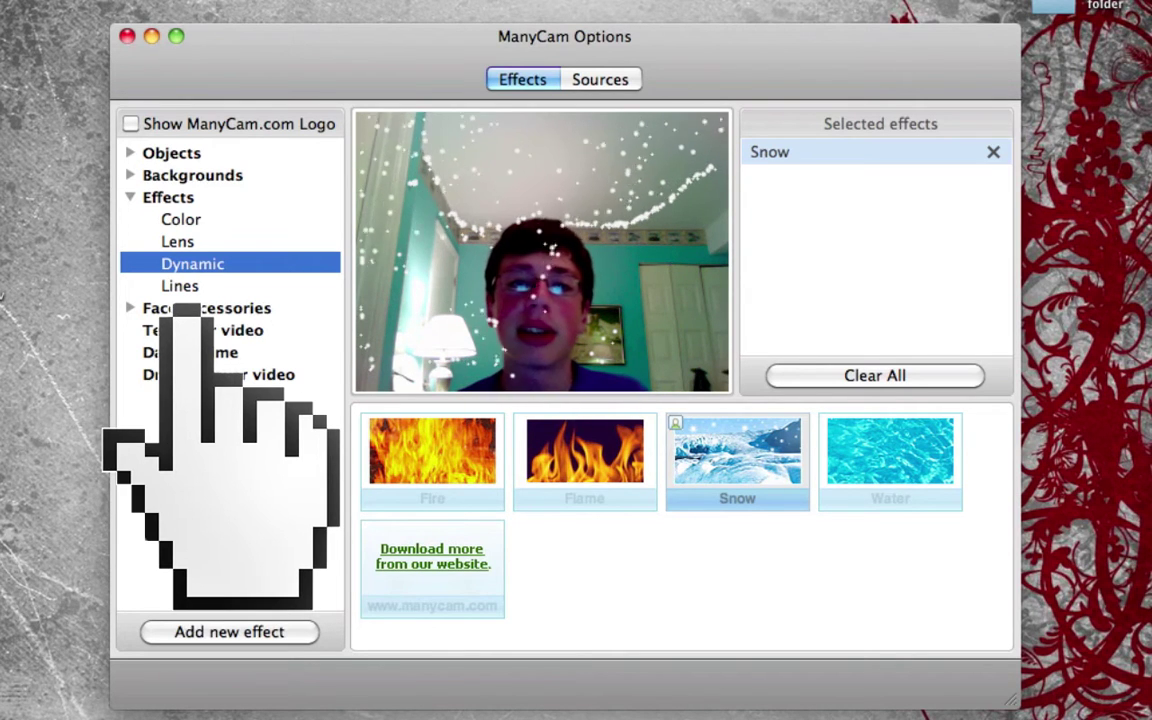
pyautogui.click(890, 460)
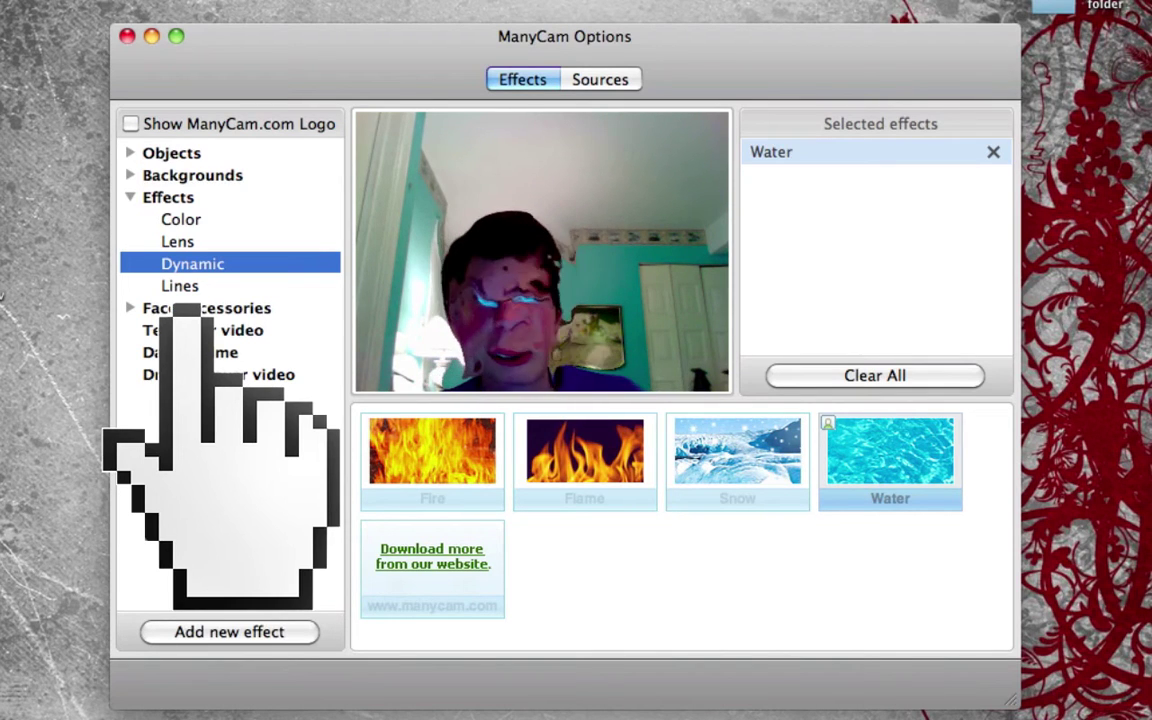
pyautogui.click(875, 375)
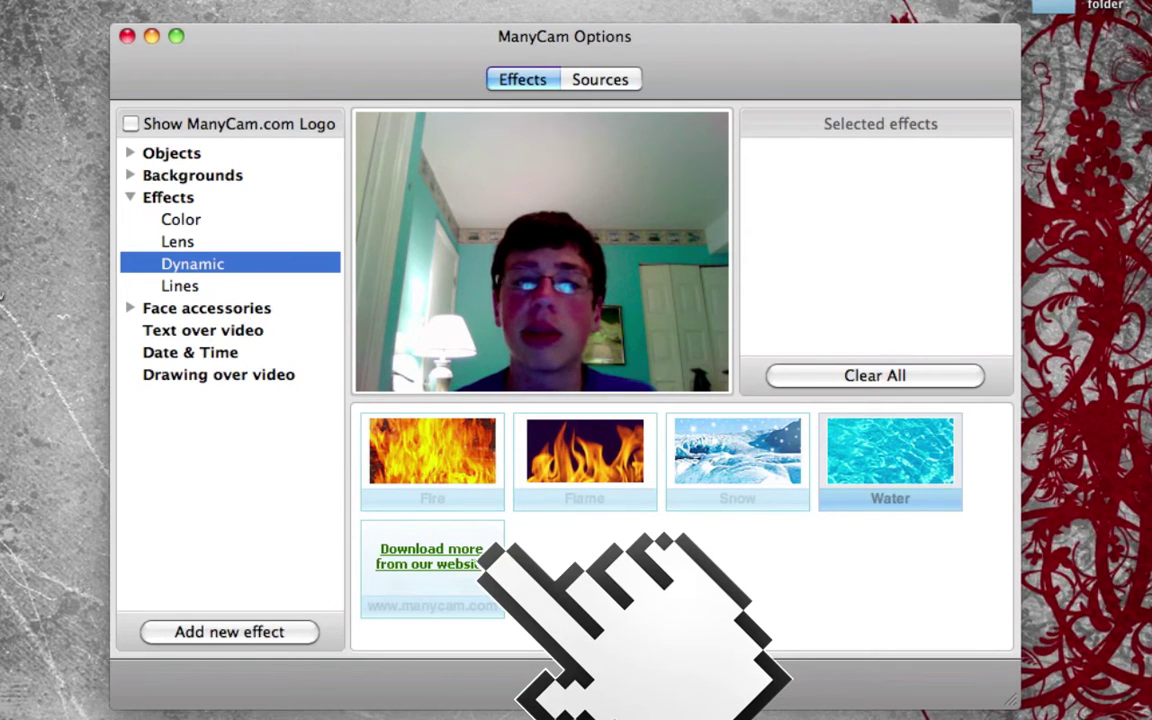
# - Preview the Lines effects Black Gradient, White Gradient, Green Gradient and White Contours on the webcam video, and clear the selected effects
pyautogui.click(180, 286)
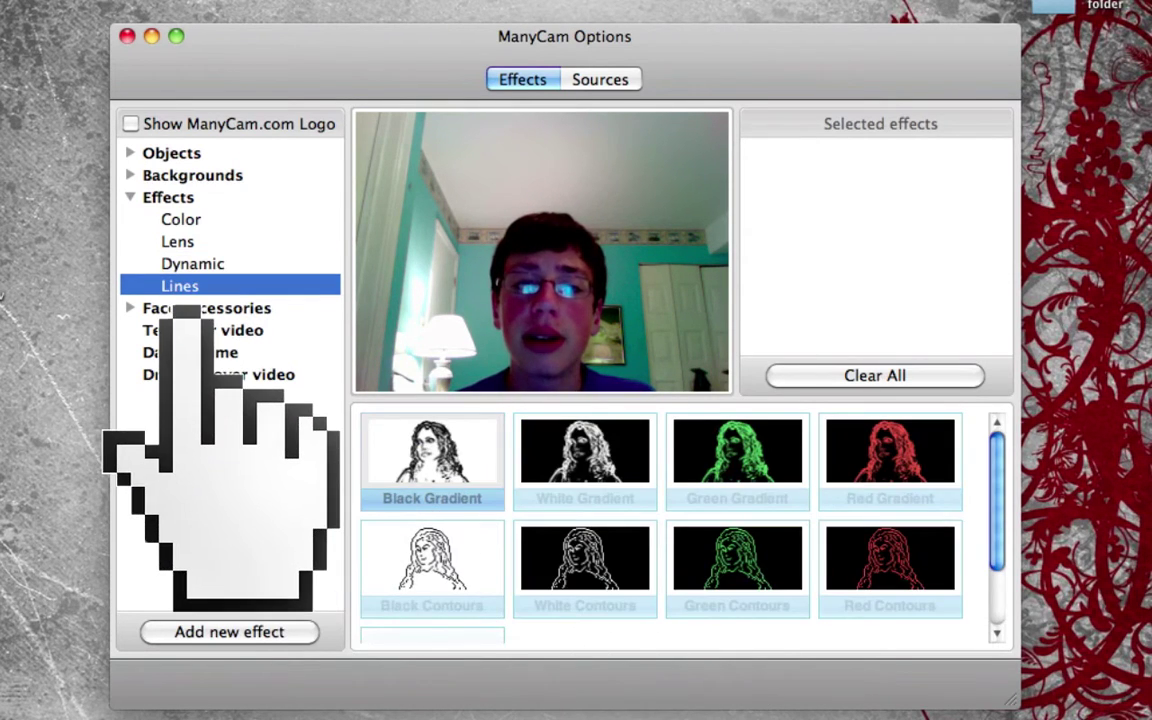
pyautogui.click(432, 460)
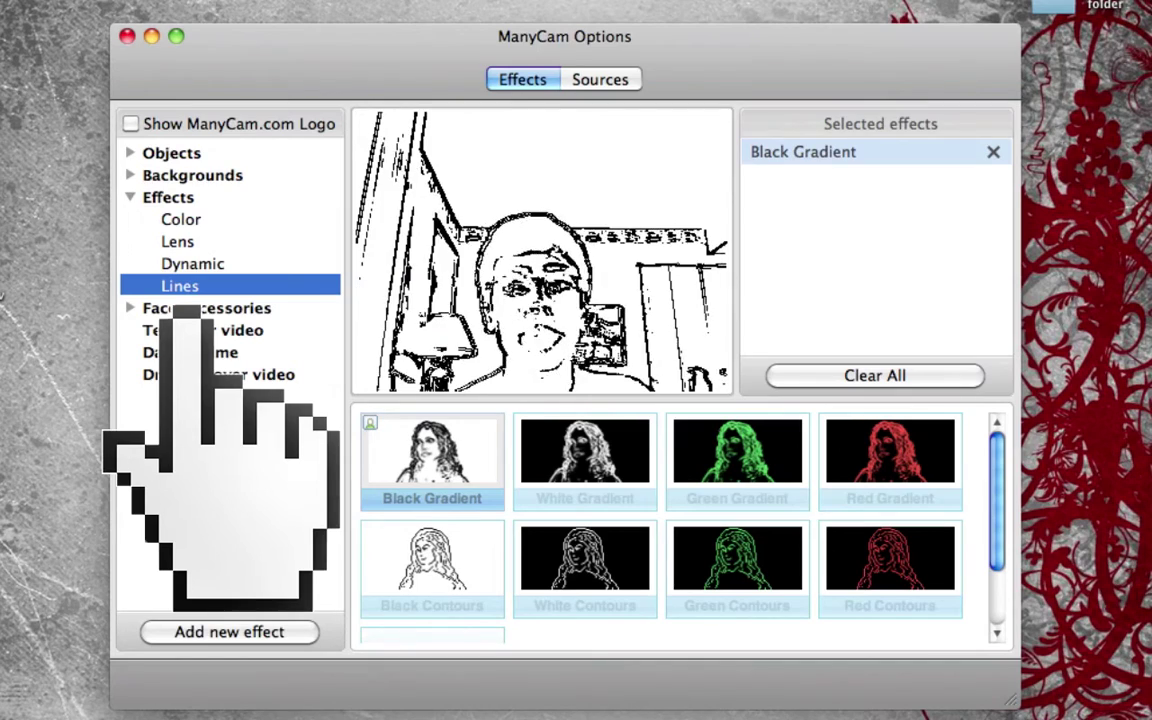
pyautogui.click(585, 460)
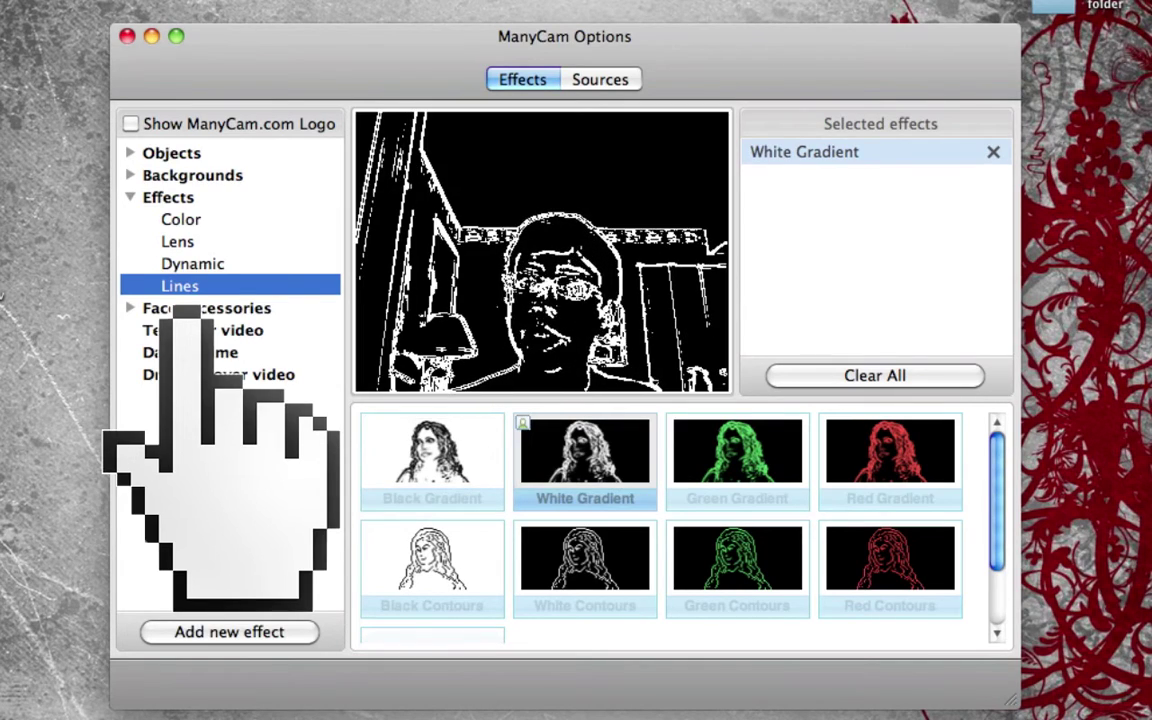
pyautogui.press('Right')
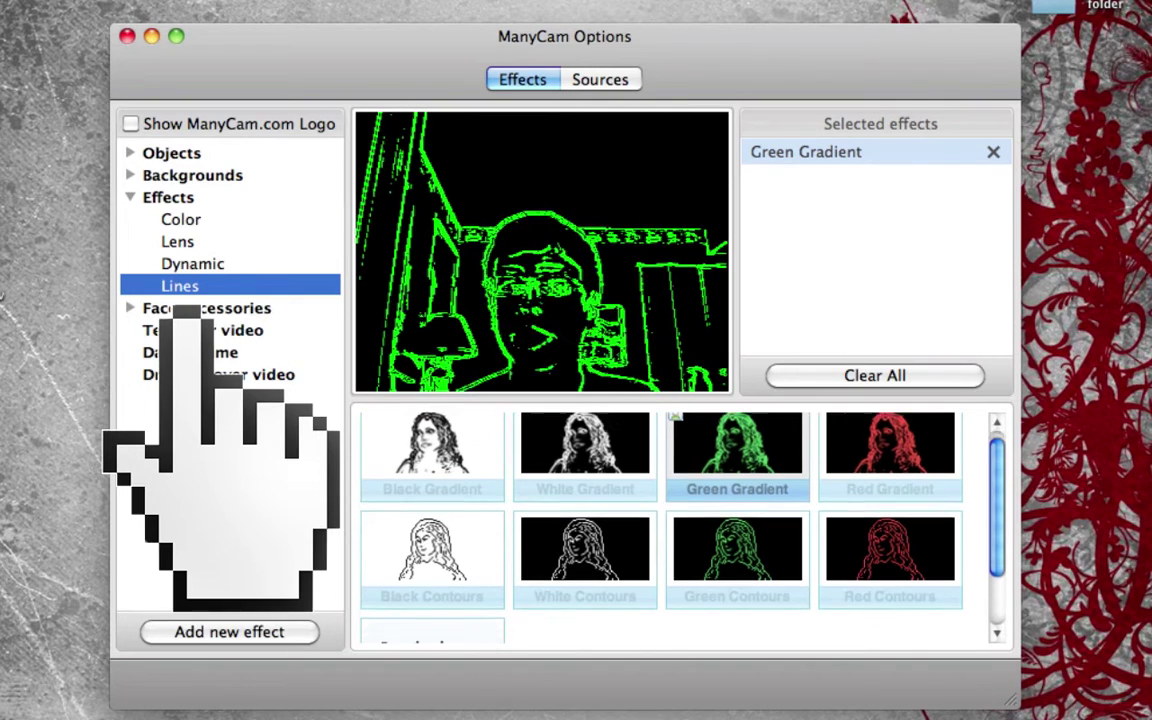
pyautogui.press('Down')
pyautogui.press('Left')
pyautogui.scroll(5, 660, 527)
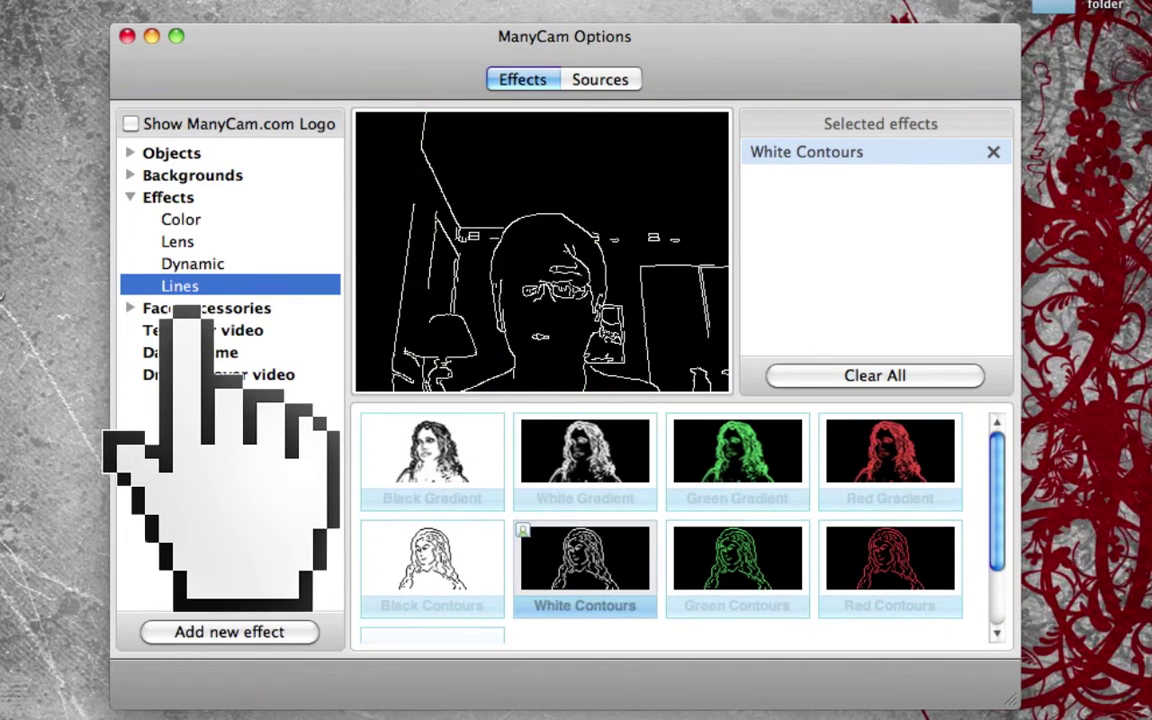
pyautogui.click(875, 376)
pyautogui.press('Return')
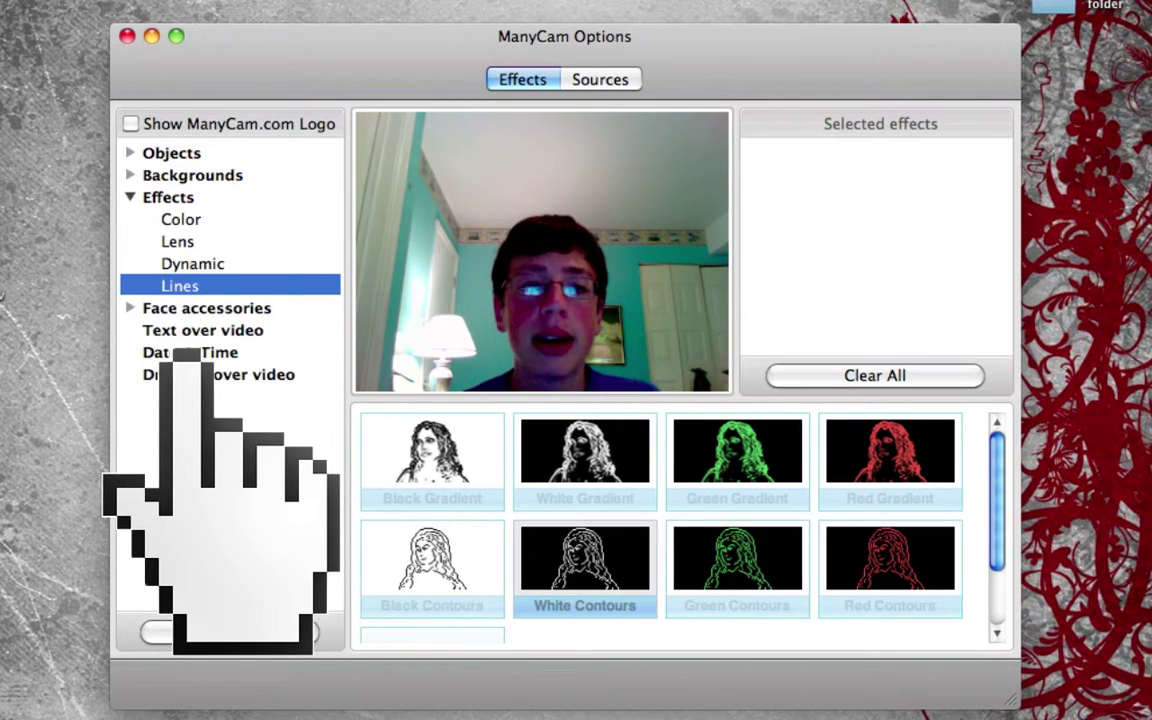
# - Browse the Face accessories categories from Eyebrow to Hats, preview the Cowboy hat on the webcam video, and turn it off
pyautogui.click(130, 197)
pyautogui.click(130, 219)
pyautogui.click(192, 242)
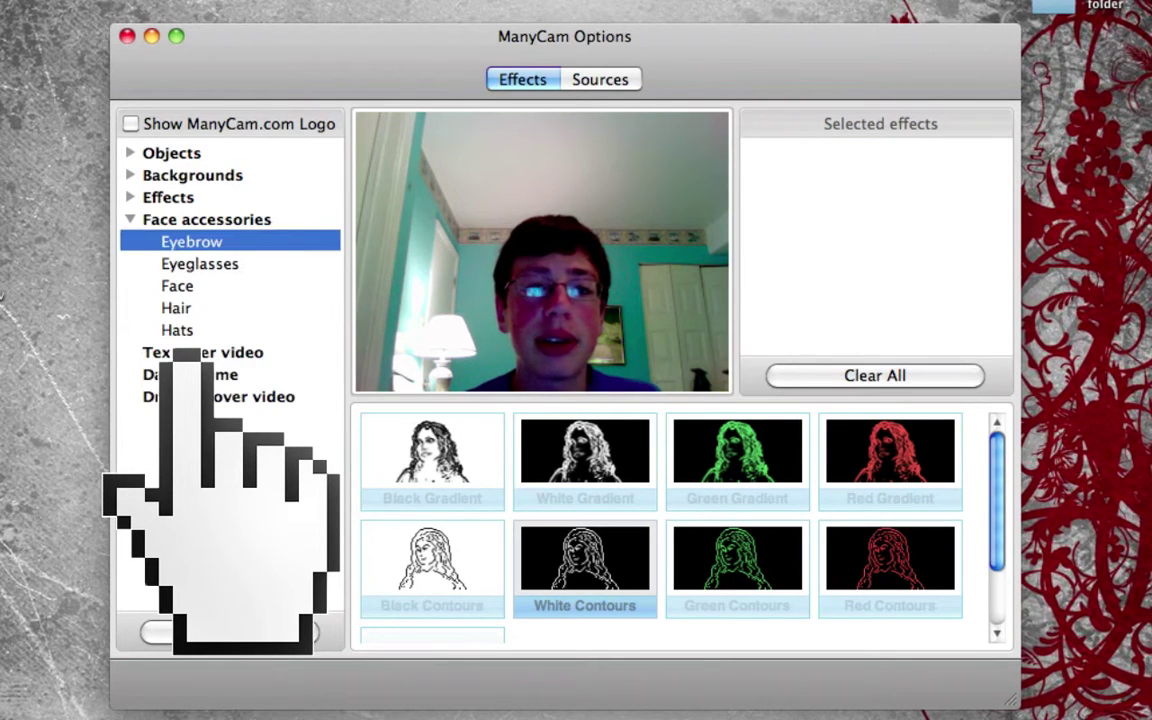
pyautogui.press('Down')
pyautogui.press('Down')
pyautogui.press('Down')
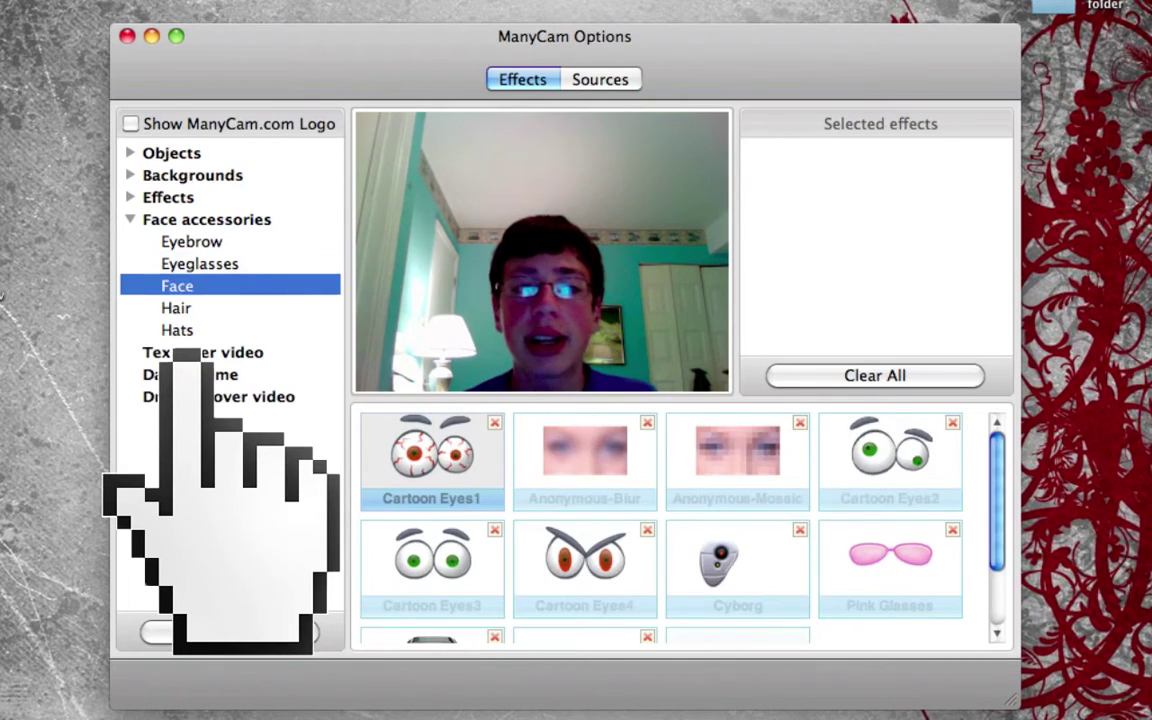
pyautogui.press('Down')
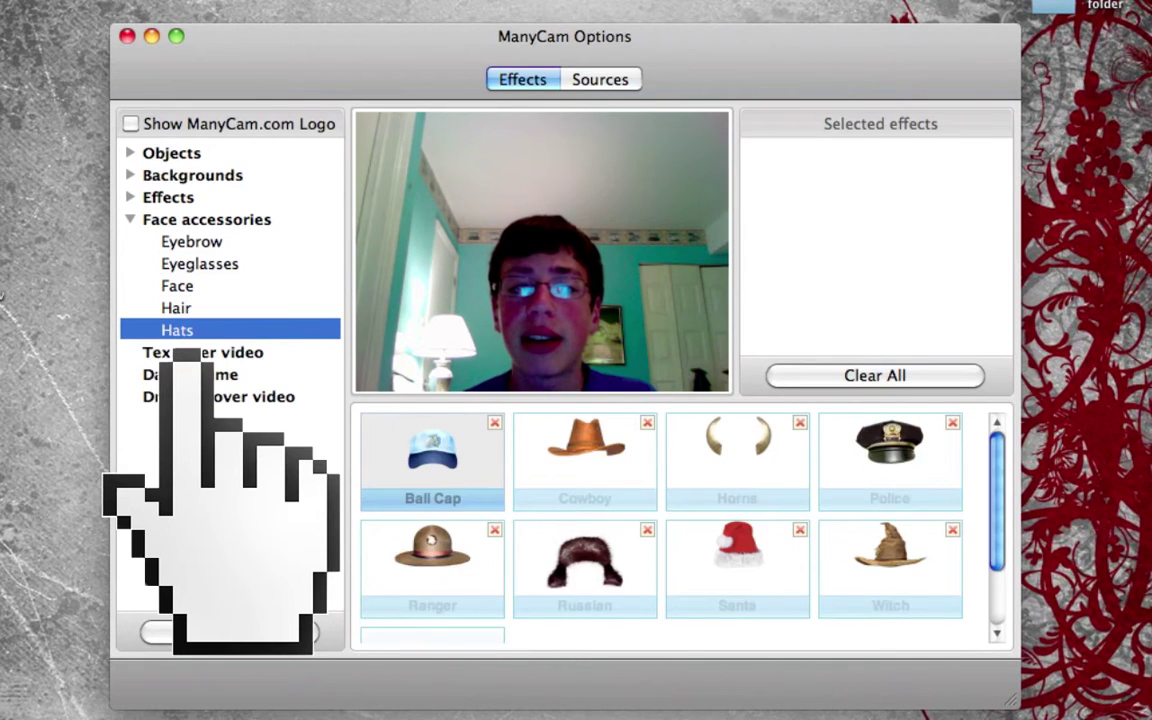
pyautogui.click(585, 455)
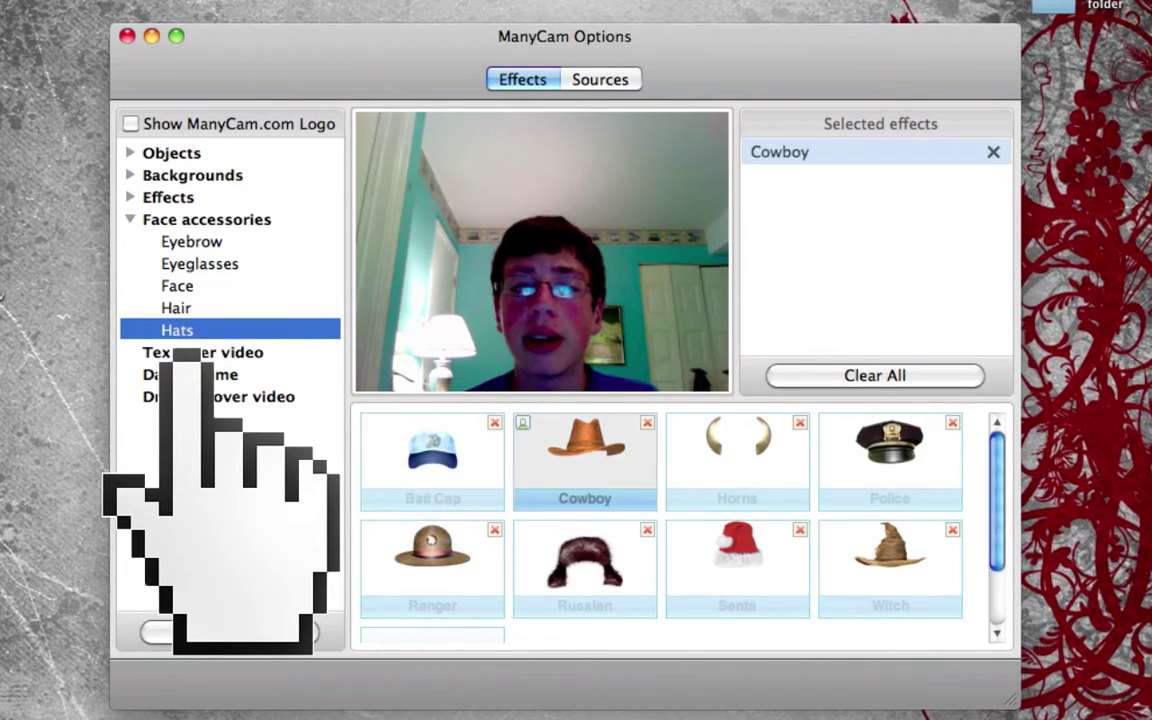
pyautogui.click(585, 455)
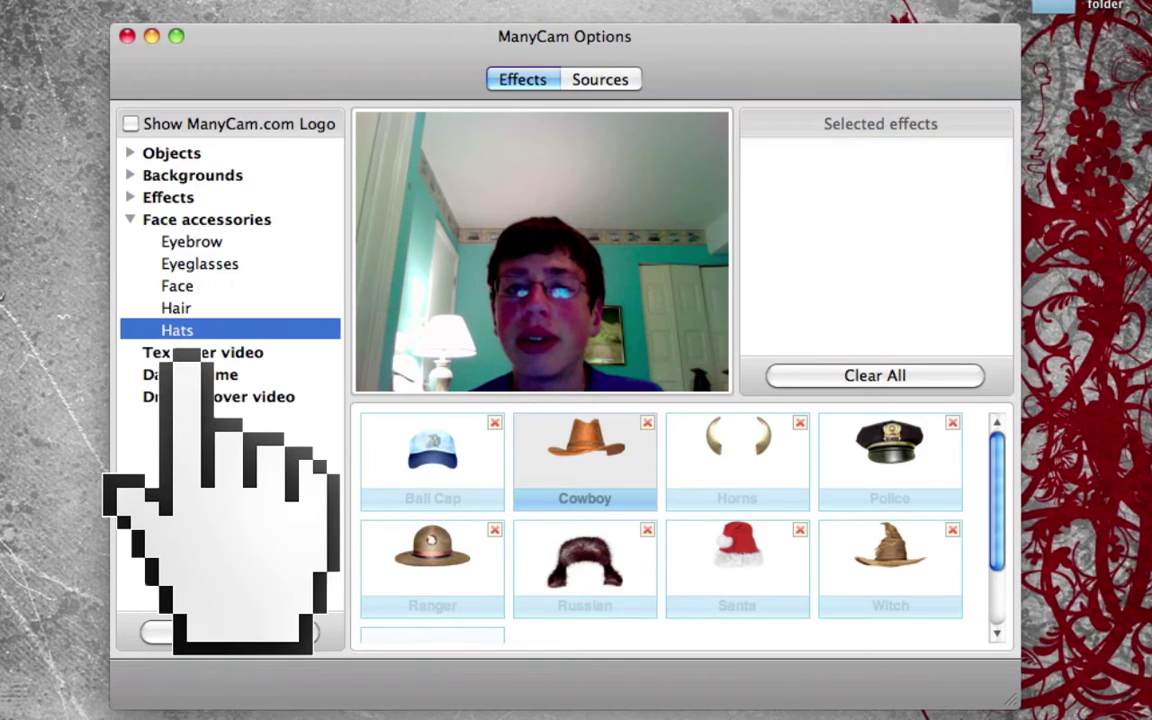
# - Replace the Text over video content with "applepc98" to preview it on the webcam video, and disable the text overlay
pyautogui.click(130, 219)
pyautogui.click(187, 242)
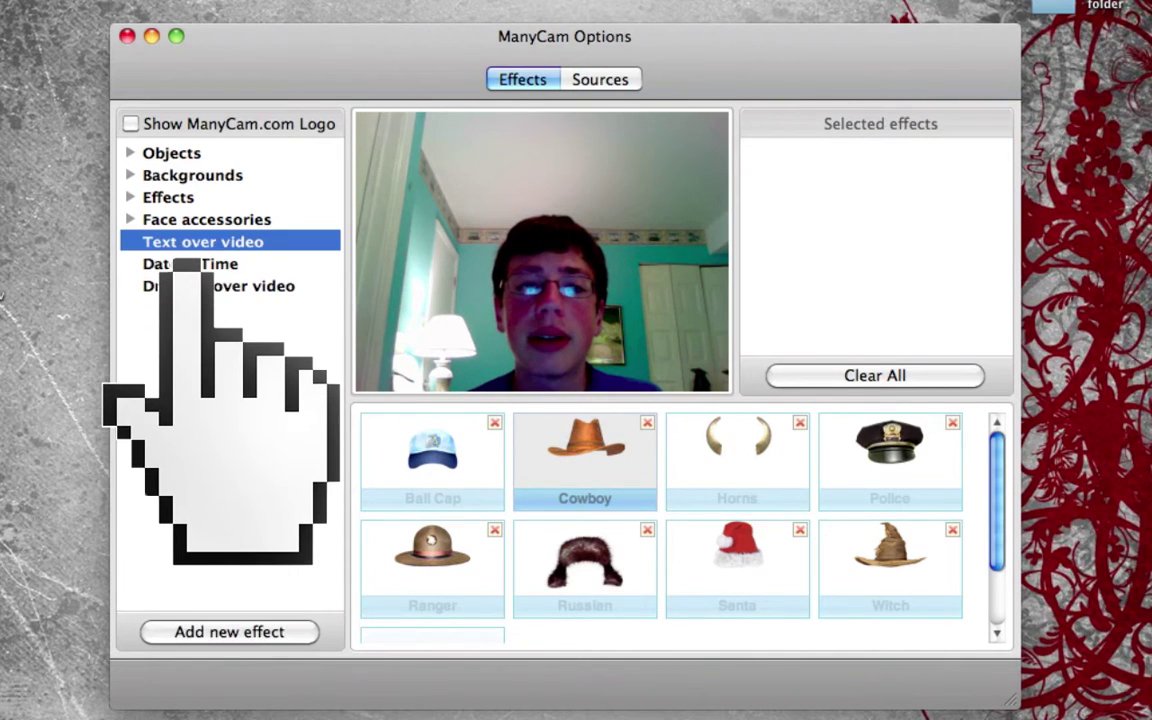
pyautogui.click(445, 455)
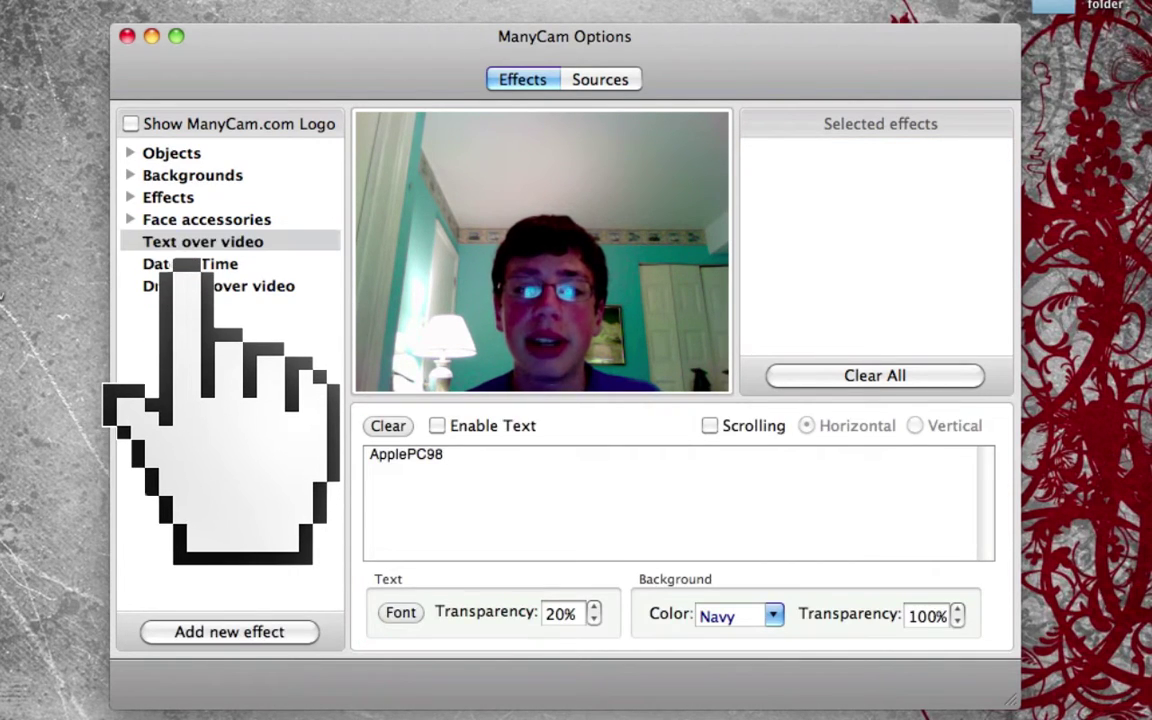
pyautogui.hotkey('shift', 'Left')
pyautogui.hotkey('shift', 'Left')
pyautogui.hotkey('shift', 'Left')
pyautogui.hotkey('shift', 'Left')
pyautogui.hotkey('shift', 'Left')
pyautogui.hotkey('shift', 'Left')
pyautogui.hotkey('shift', 'Left')
pyautogui.hotkey('shift', 'Left')
pyautogui.hotkey('shift', 'Left')
pyautogui.write('a')
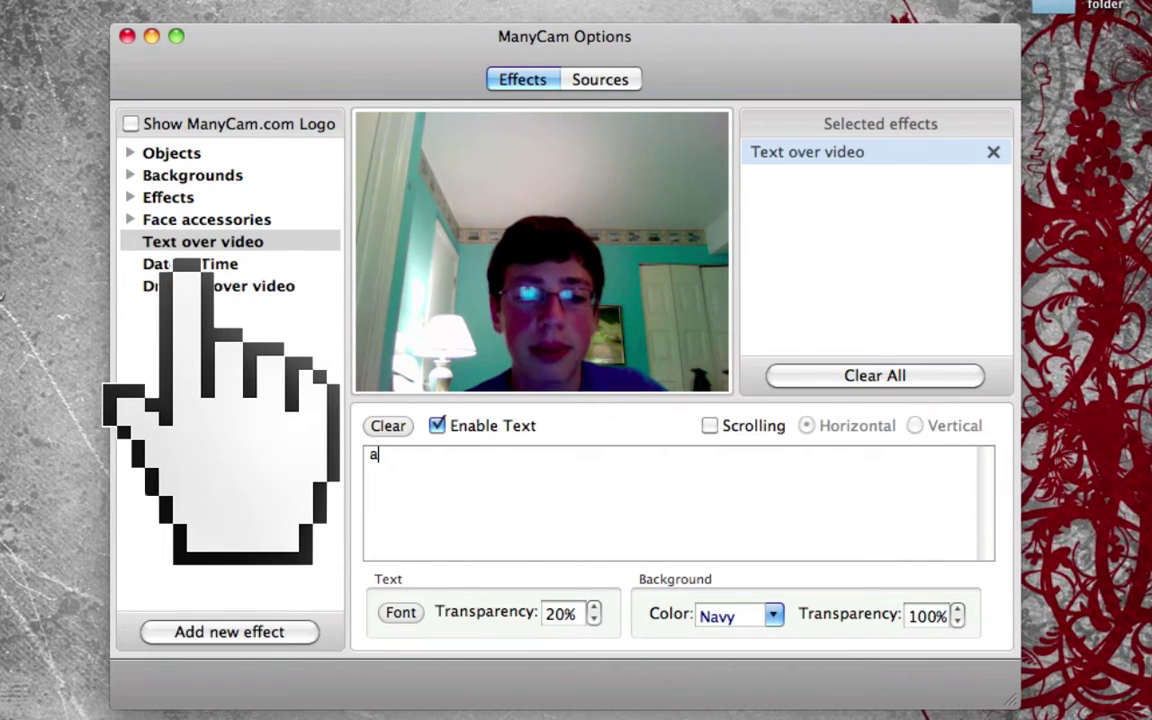
pyautogui.write('pple')
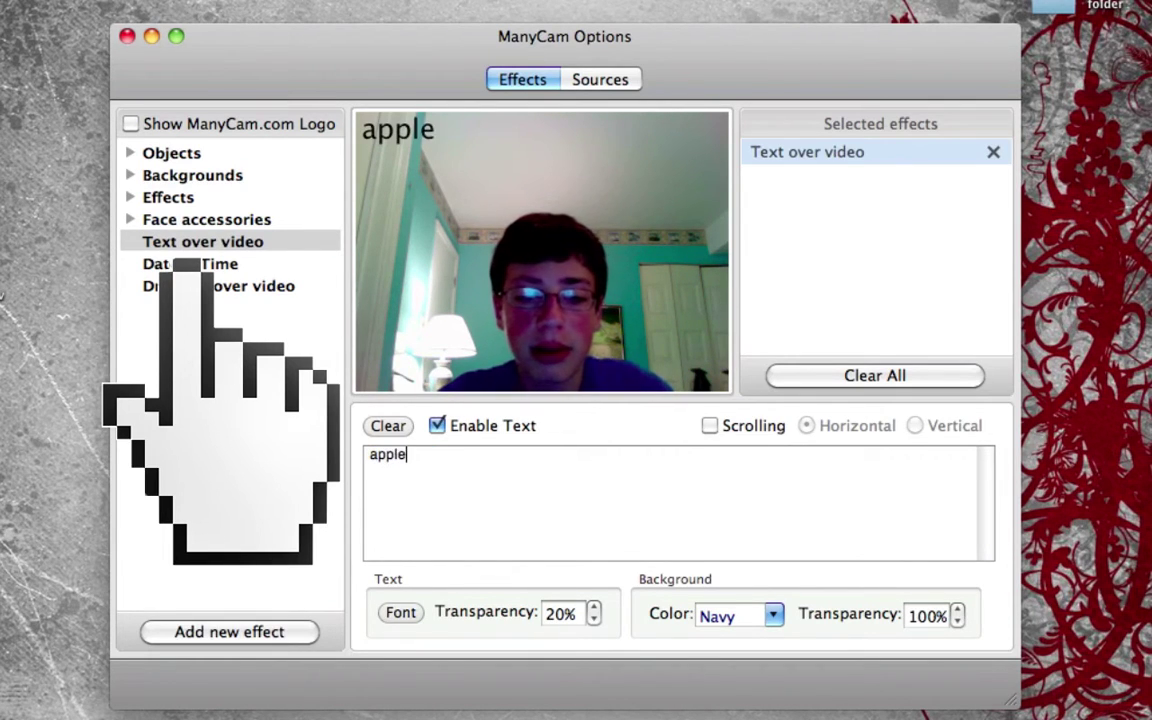
pyautogui.write('pc98')
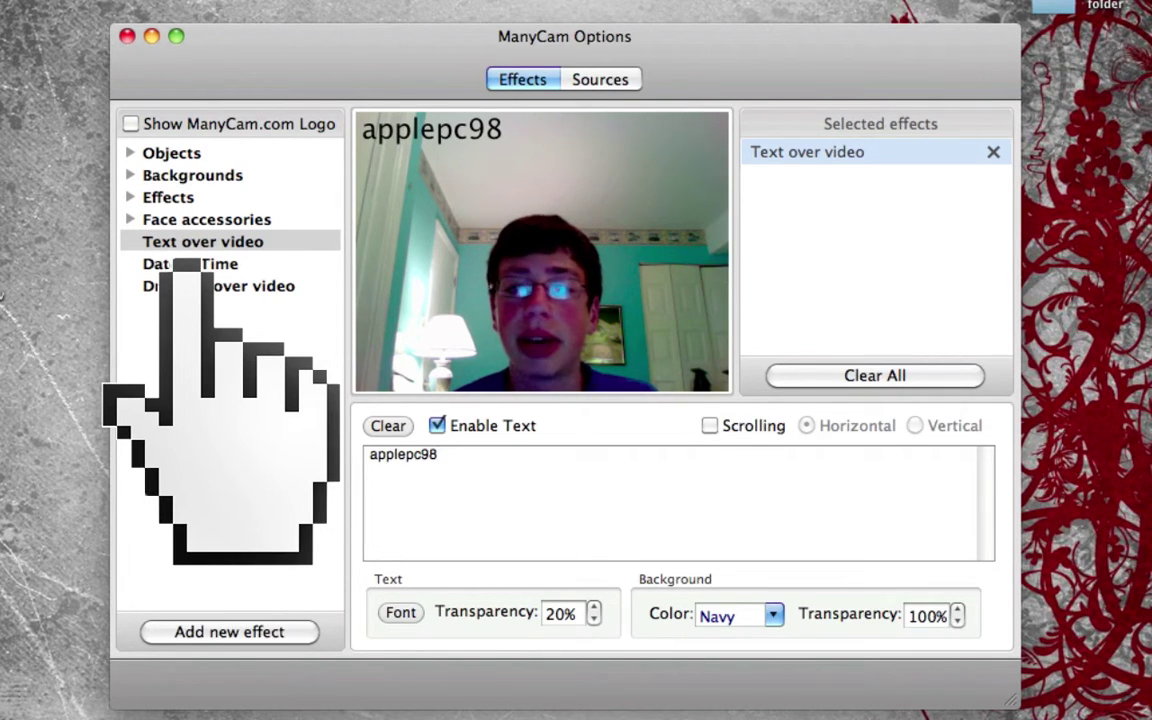
pyautogui.press('Escape')
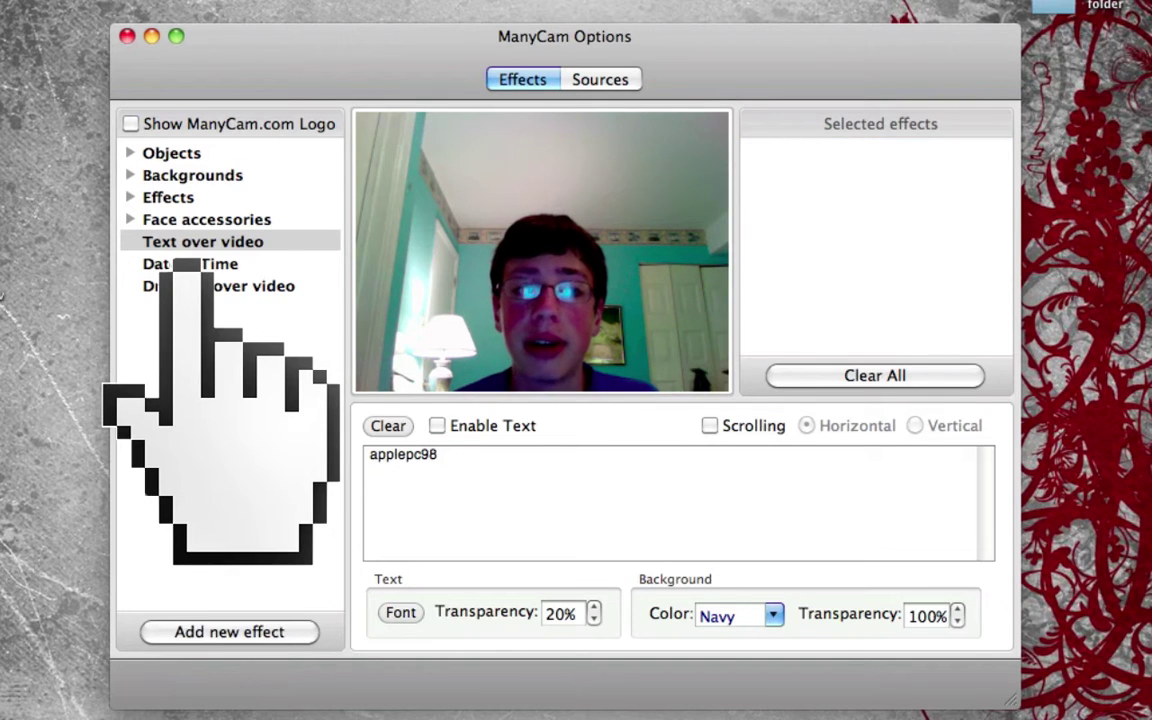
# - View the Date & Time options, scribble over the webcam video with the dark blue Brush, and clear the drawing
pyautogui.click(187, 266)
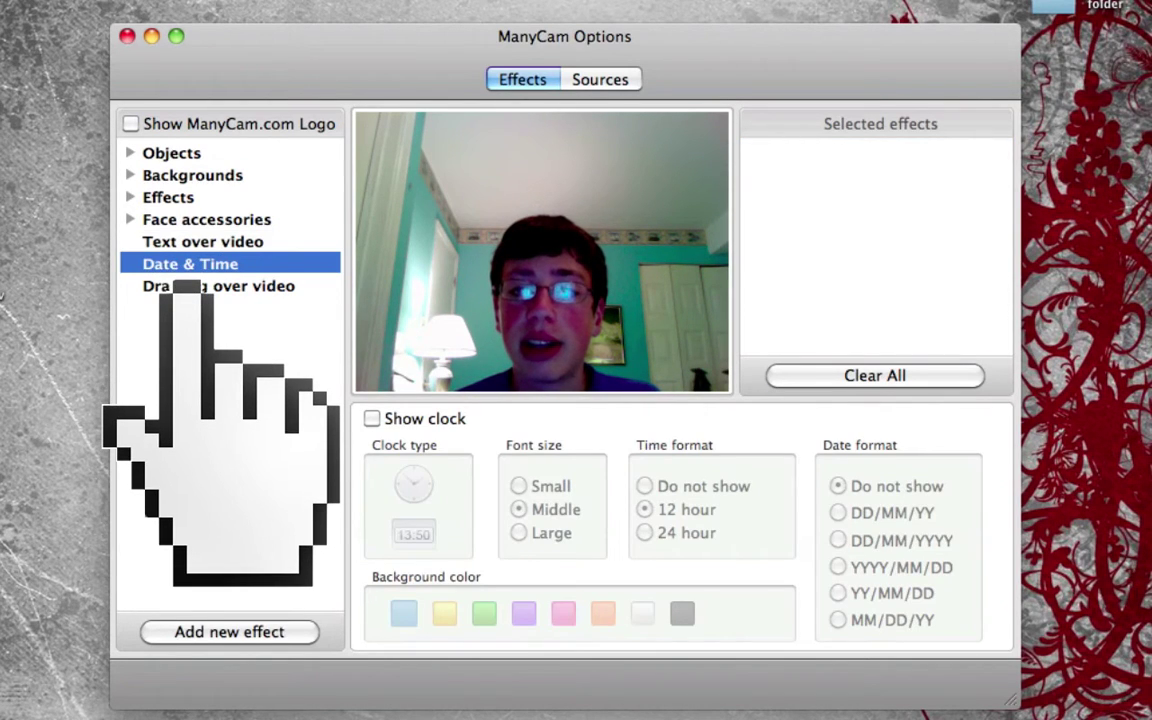
pyautogui.click(186, 287)
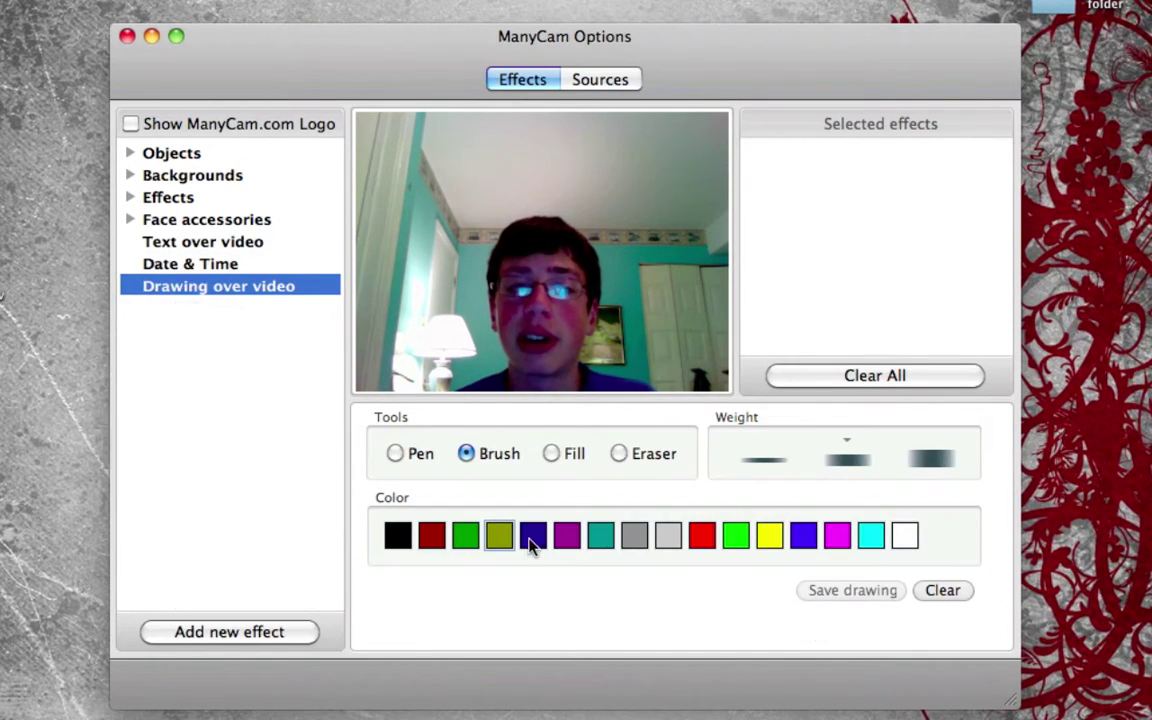
pyautogui.moveTo(514, 283)
pyautogui.mouseDown()
pyautogui.moveTo(560, 206)
pyautogui.moveTo(535, 337)
pyautogui.moveTo(592, 318)
pyautogui.mouseUp()
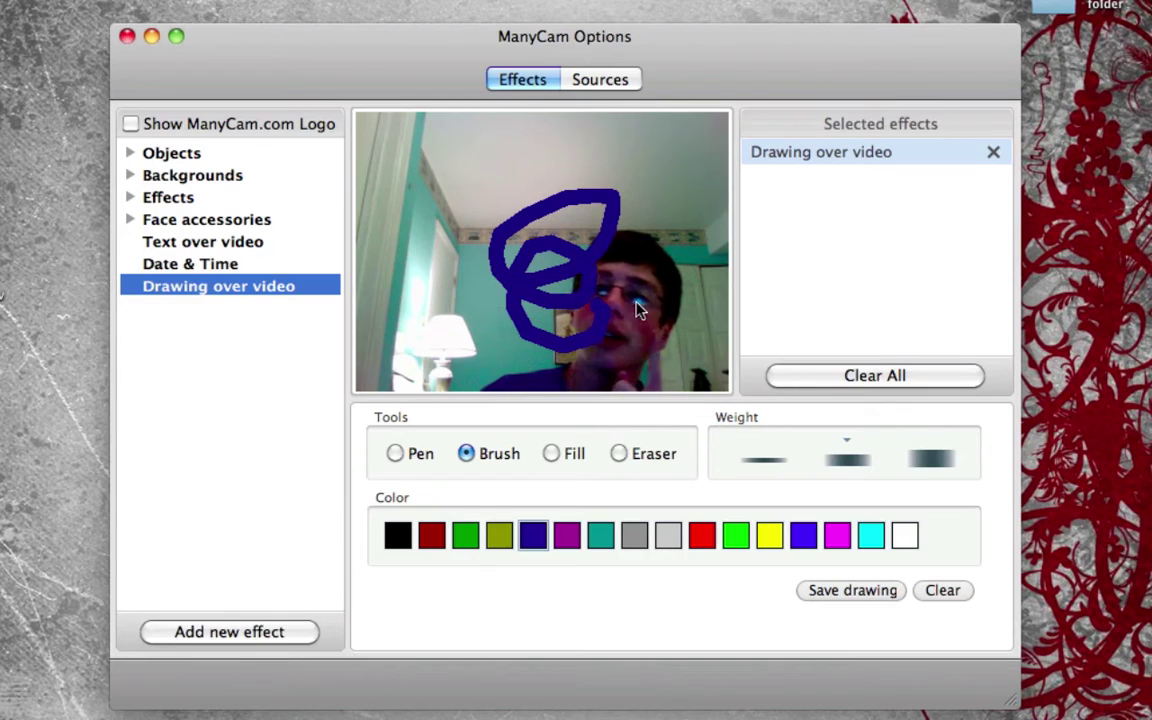
pyautogui.moveTo(637, 301); pyautogui.dragTo(621, 284)
pyautogui.click(890, 376)
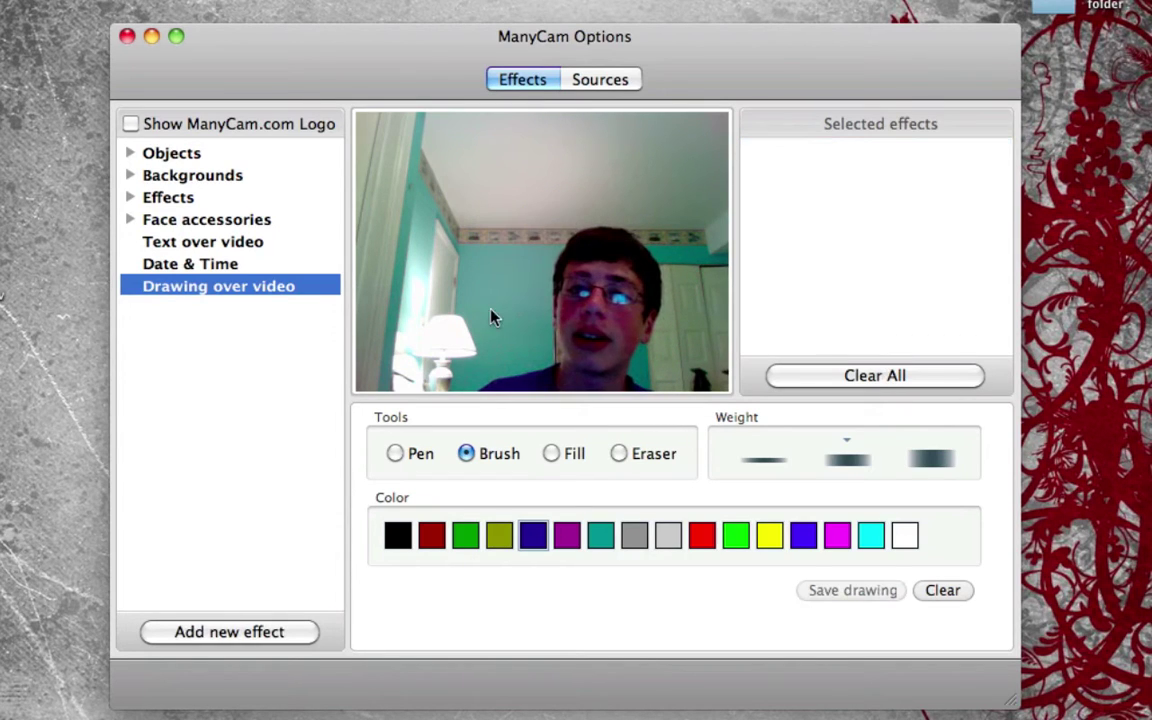
pyautogui.moveTo(437, 204); pyautogui.dragTo(643, 386)
pyautogui.click(830, 380)
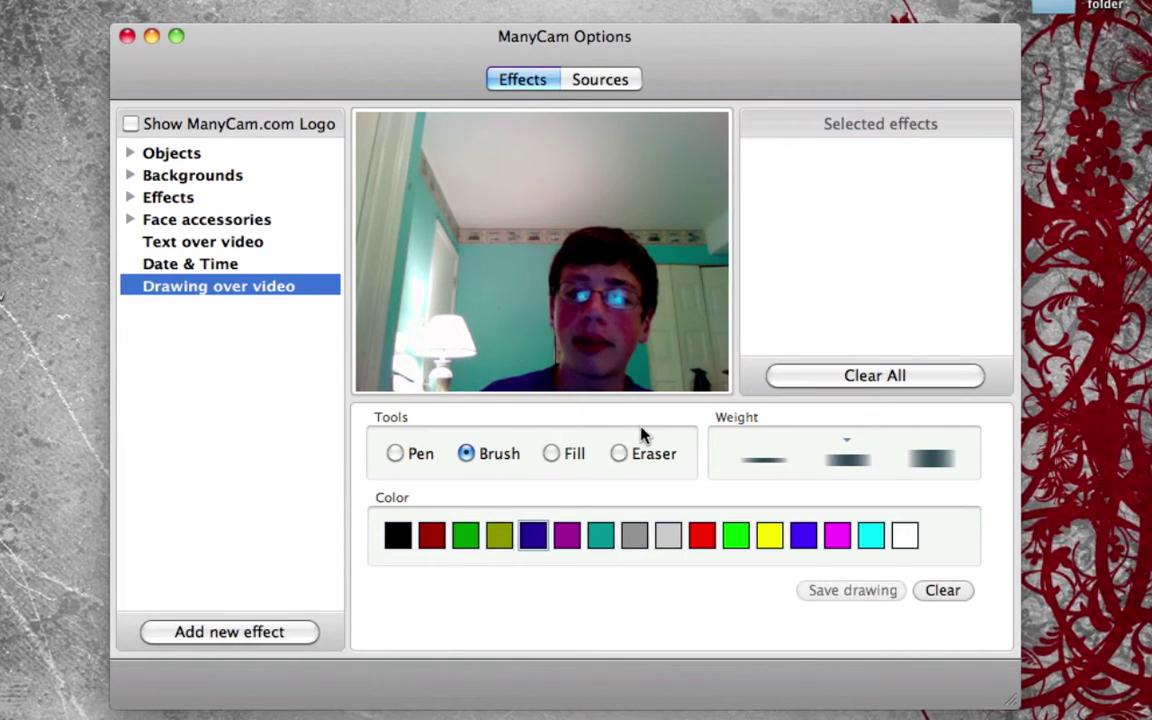
# - Cover the whole webcam video with dark blue using the Fill tool, and clear it
pyautogui.click(567, 455)
pyautogui.click(452, 290)
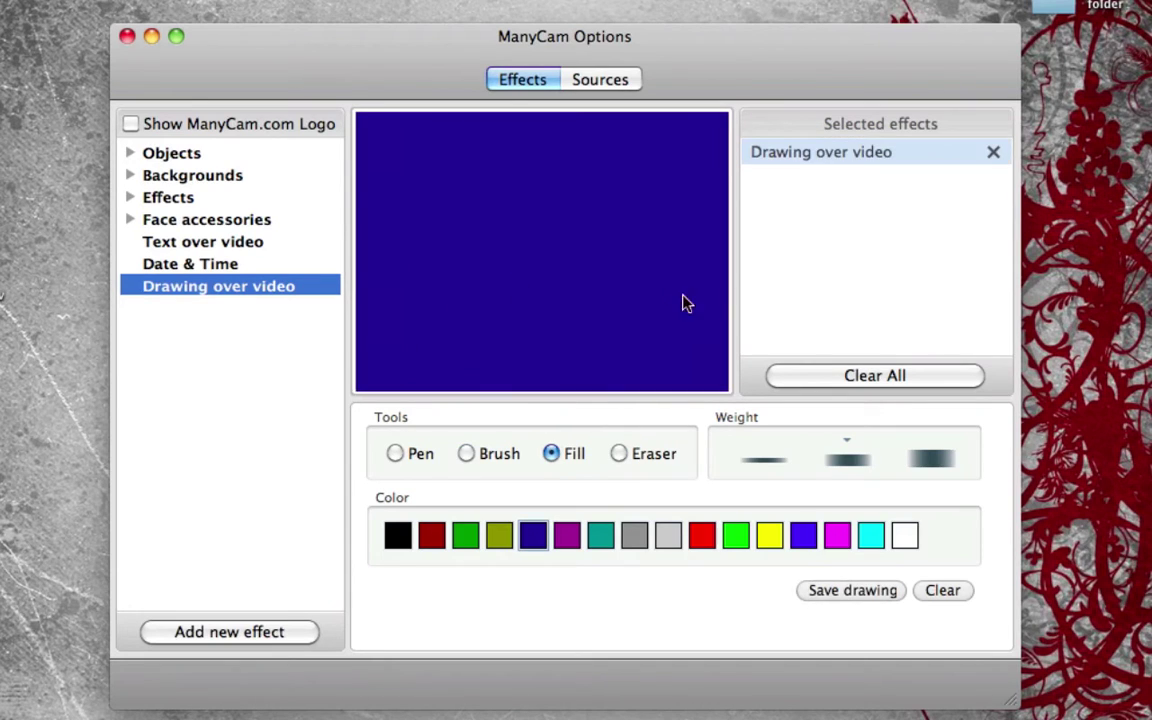
pyautogui.click(875, 375)
# - Draw thin dark blue loops around the face with the Pen, clear them, and try the Eraser over the video
pyautogui.click(395, 453)
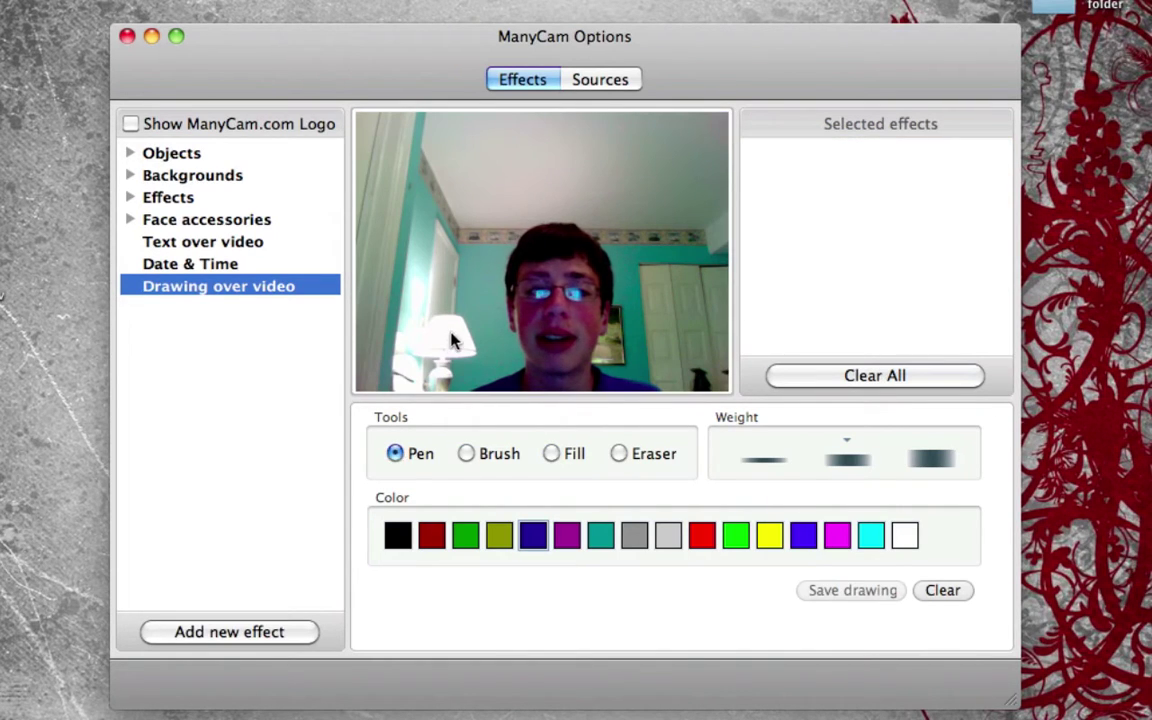
pyautogui.moveTo(450, 334); pyautogui.dragTo(524, 199)
pyautogui.click(876, 378)
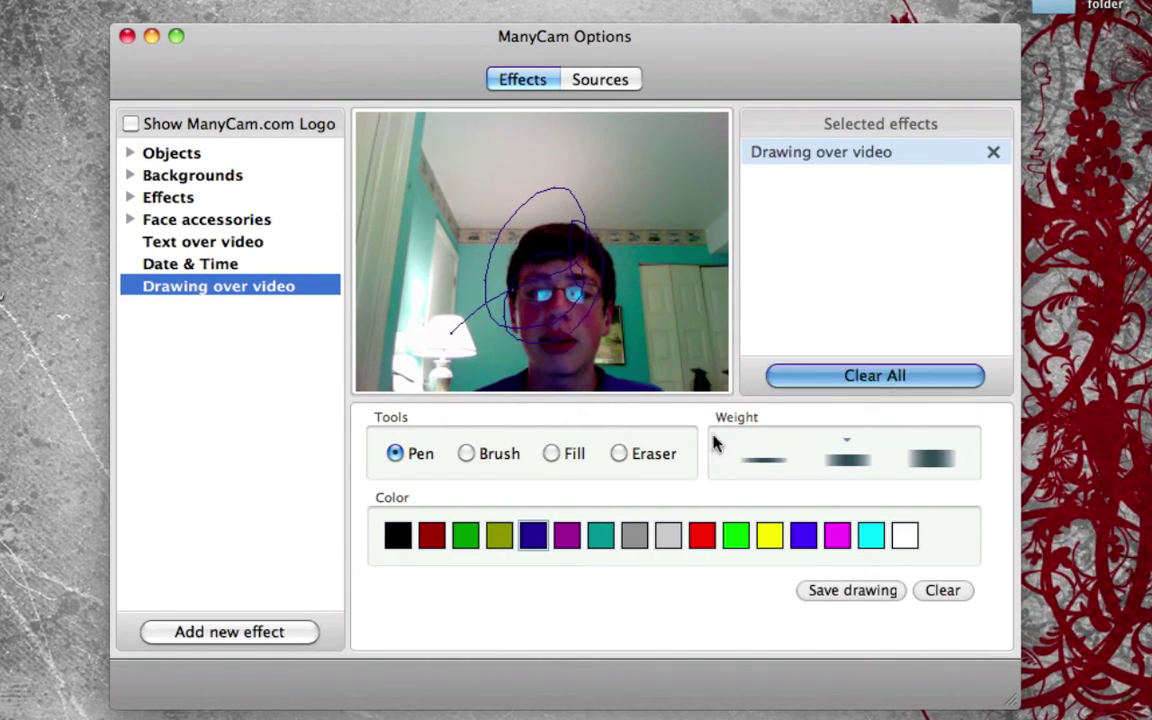
pyautogui.click(667, 460)
pyautogui.moveTo(576, 352); pyautogui.dragTo(578, 257)
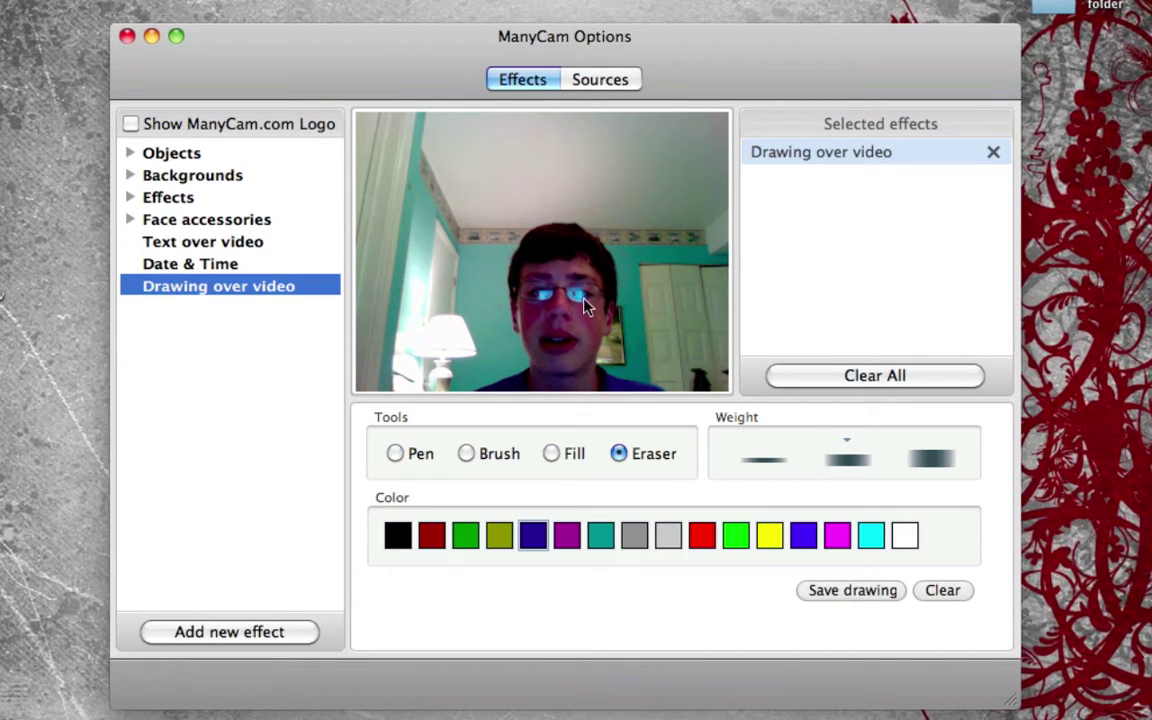
# - Brush purple strokes across the webcam video, rub over them with the Eraser, and clear the drawing
pyautogui.click(565, 540)
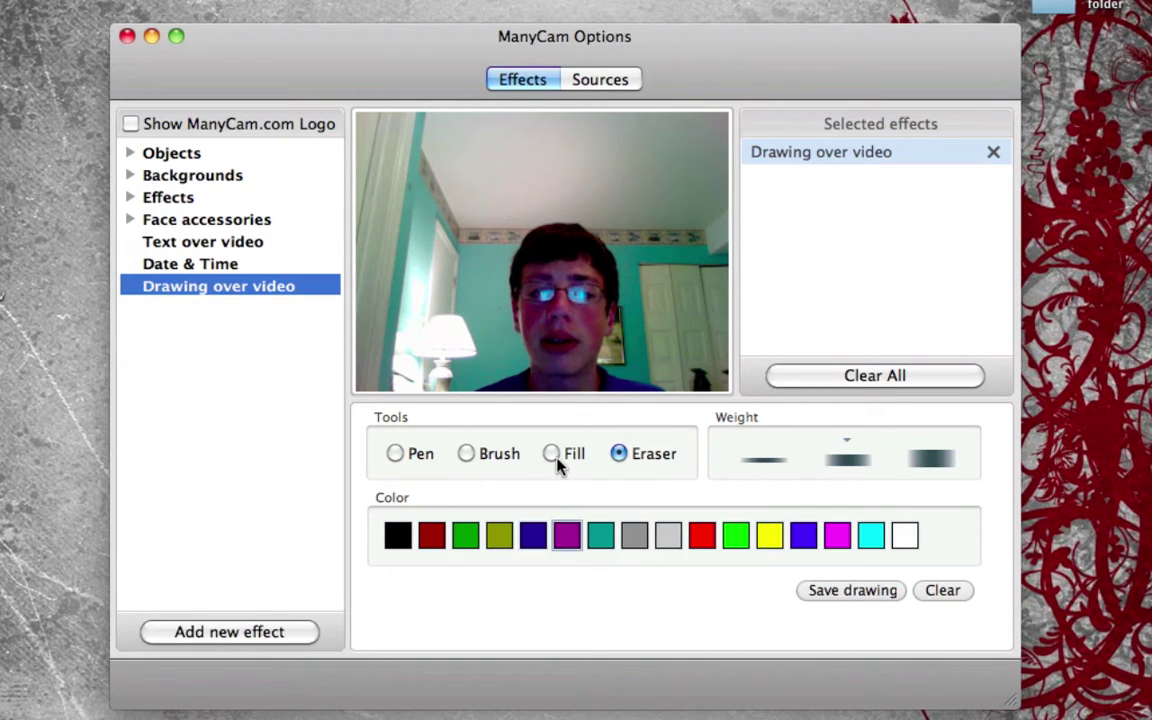
pyautogui.click(493, 468)
pyautogui.moveTo(425, 336); pyautogui.dragTo(597, 124)
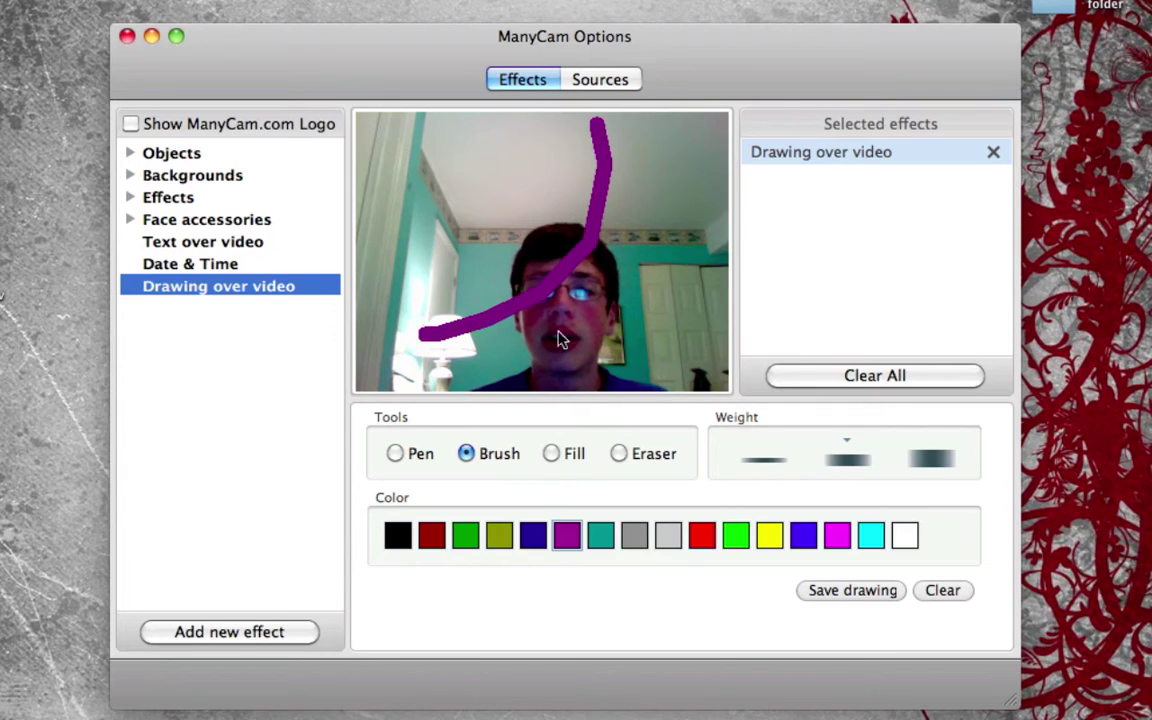
pyautogui.moveTo(583, 289)
pyautogui.mouseDown()
pyautogui.moveTo(577, 256)
pyautogui.moveTo(554, 374)
pyautogui.mouseUp()
pyautogui.click(628, 448)
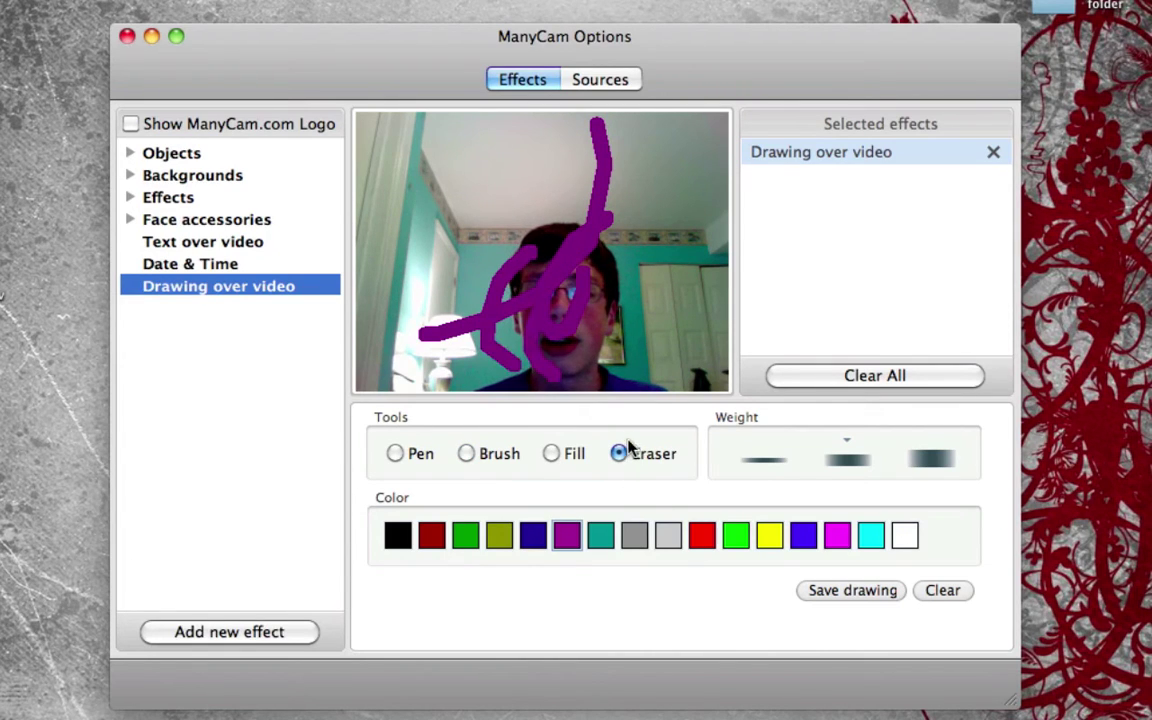
pyautogui.moveTo(548, 298)
pyautogui.mouseDown()
pyautogui.moveTo(512, 325)
pyautogui.moveTo(512, 370)
pyautogui.moveTo(579, 300)
pyautogui.moveTo(564, 330)
pyautogui.moveTo(551, 310)
pyautogui.moveTo(444, 357)
pyautogui.moveTo(510, 258)
pyautogui.mouseUp()
pyautogui.click(940, 380)
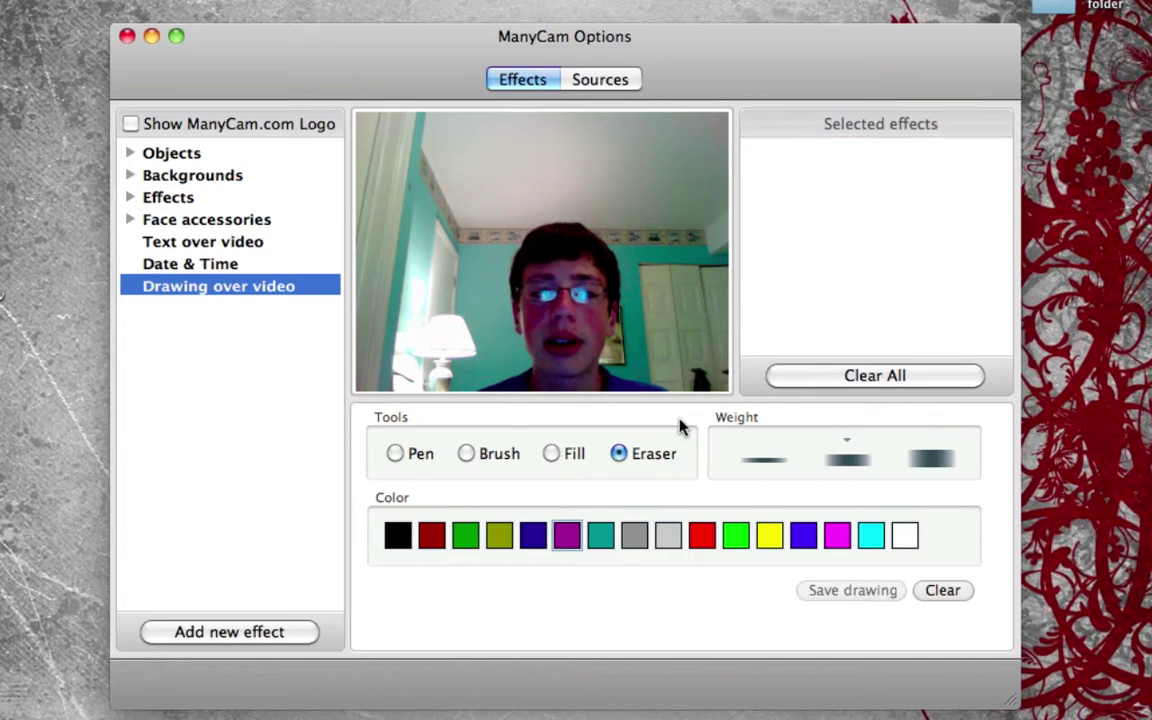
# - Preview the ManyCam.com logo on the video and hide it again, and view the new effect form without adding anything
pyautogui.click(183, 150)
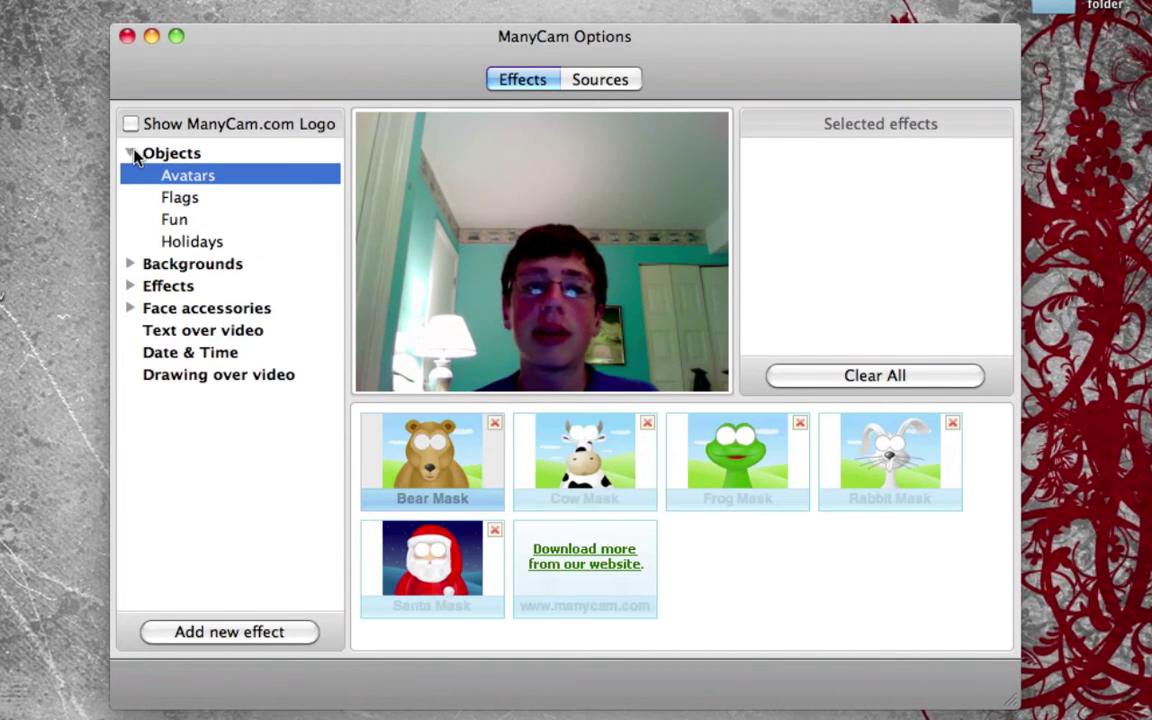
pyautogui.click(131, 153)
pyautogui.click(131, 124)
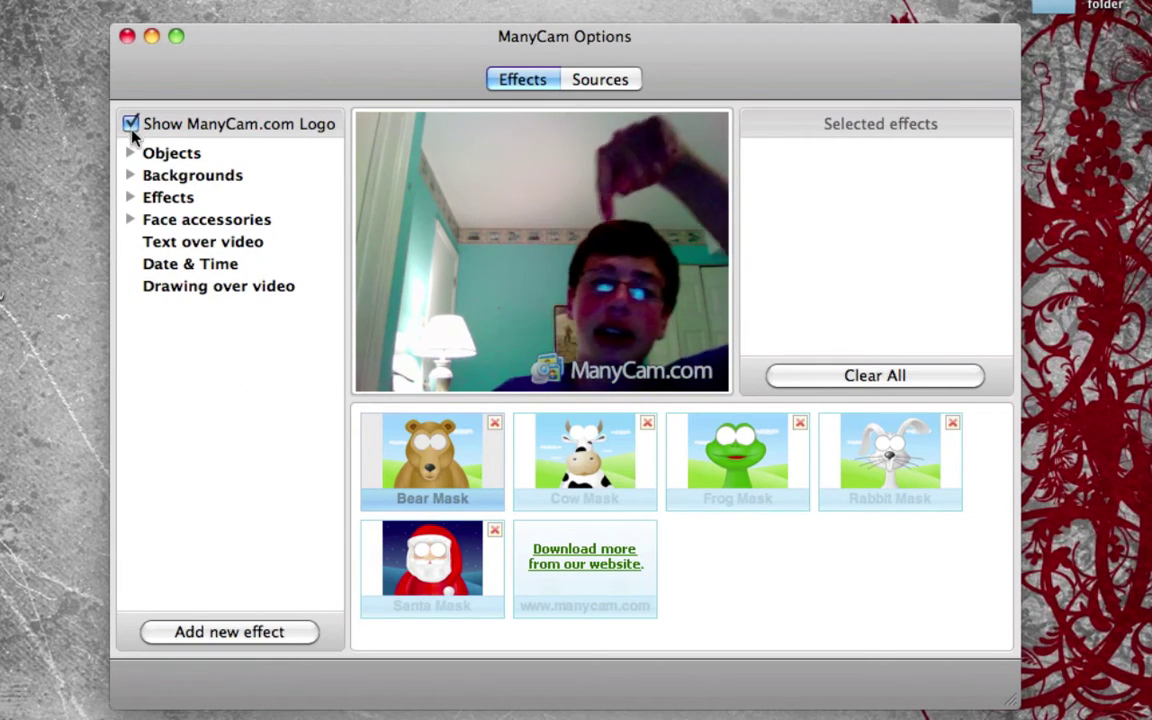
pyautogui.click(131, 124)
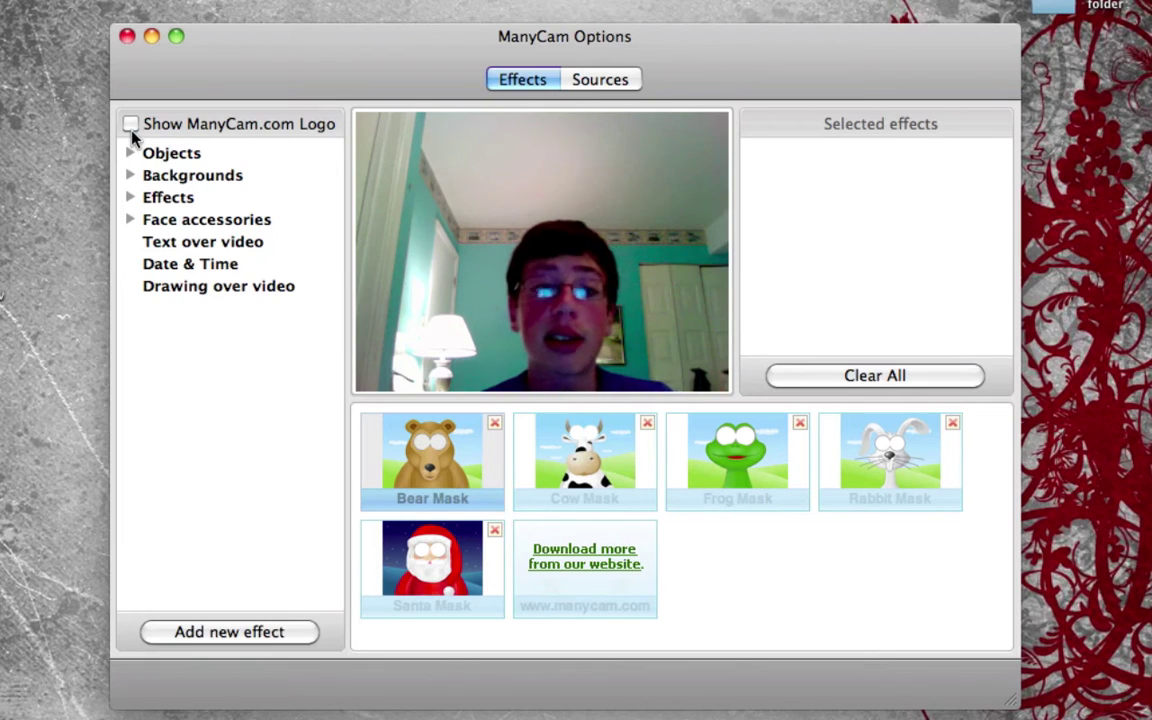
pyautogui.click(283, 628)
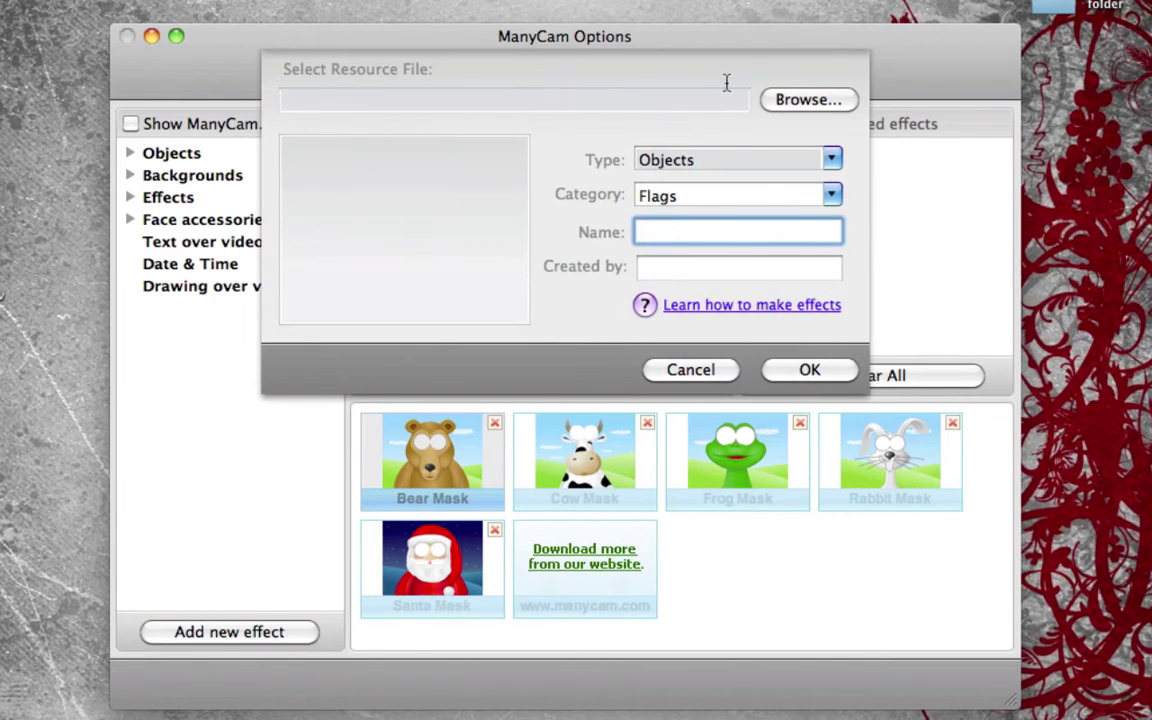
pyautogui.click(718, 369)
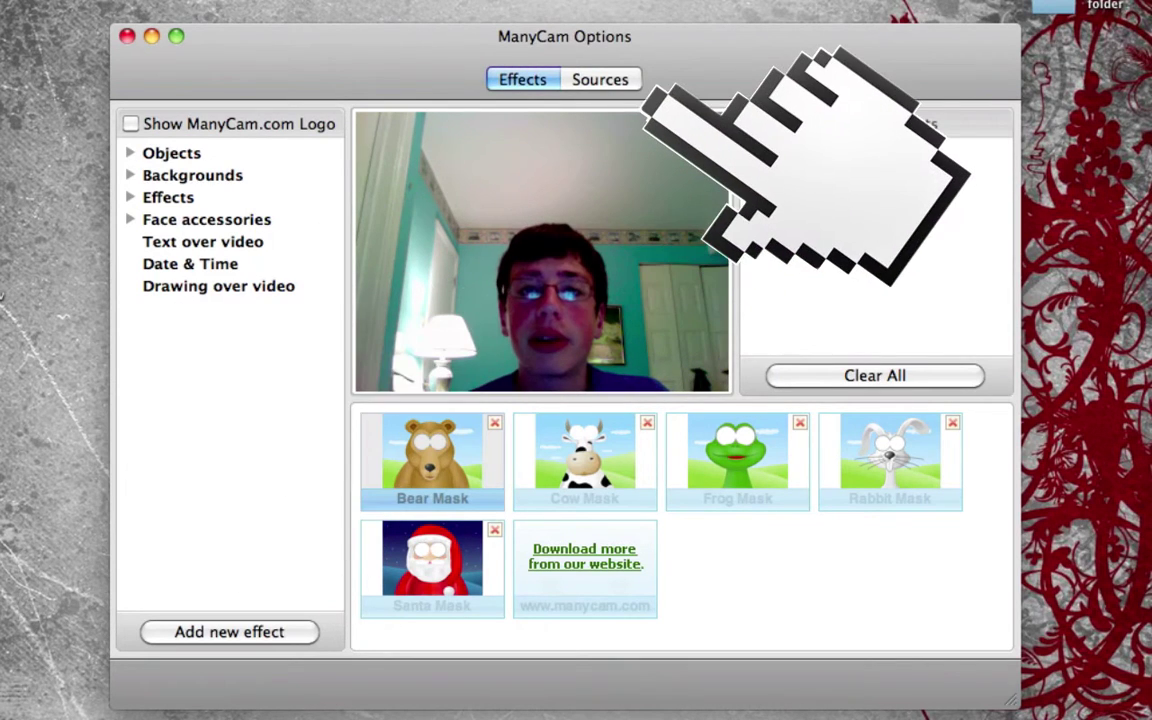
# - Go to the video source settings, preview the Built-in iSight camera in grayscale, and return it to color
pyautogui.click(600, 79)
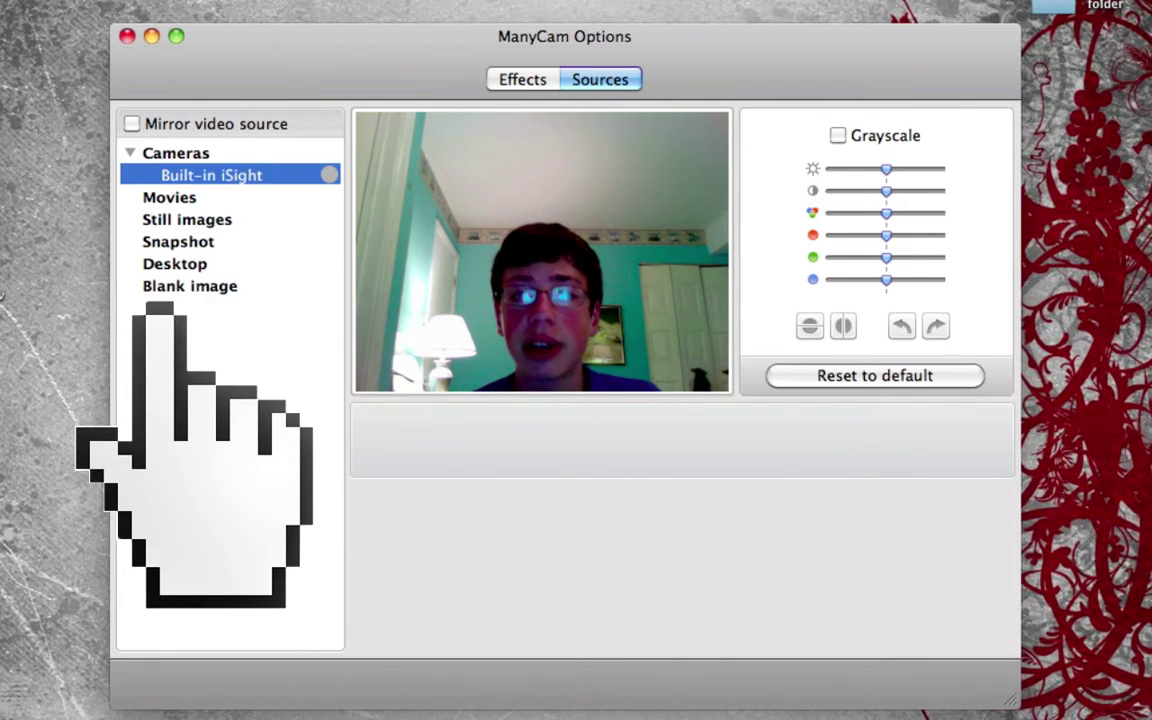
pyautogui.click(838, 135)
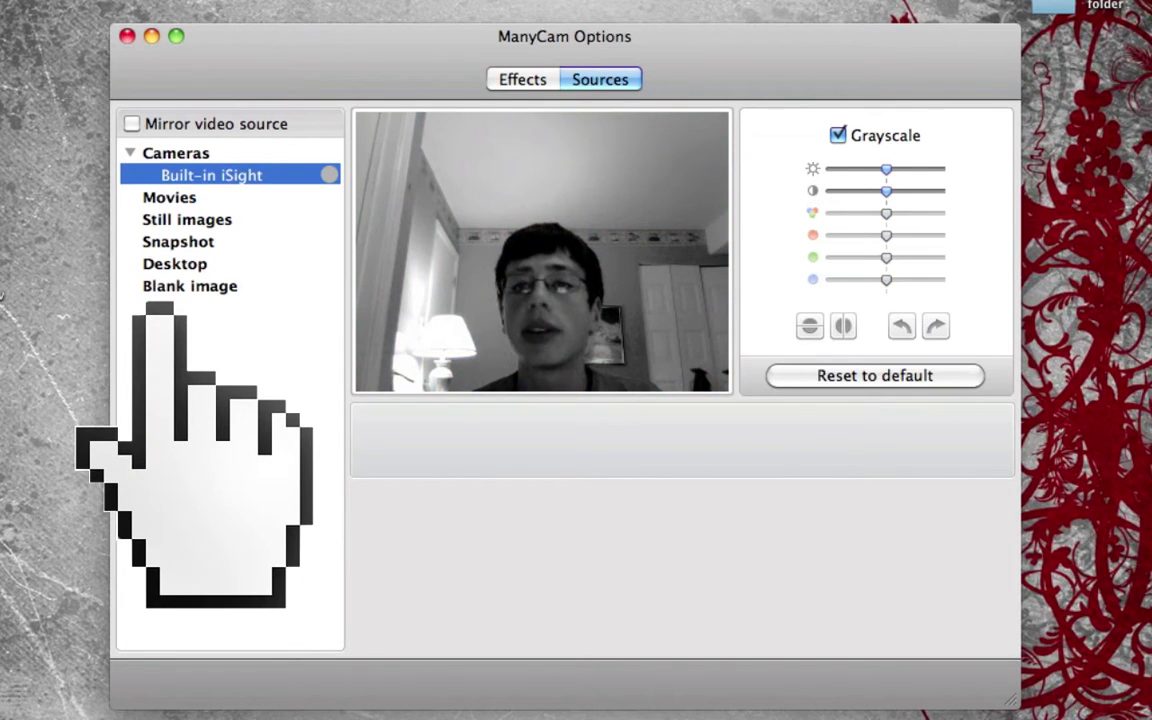
pyautogui.click(838, 135)
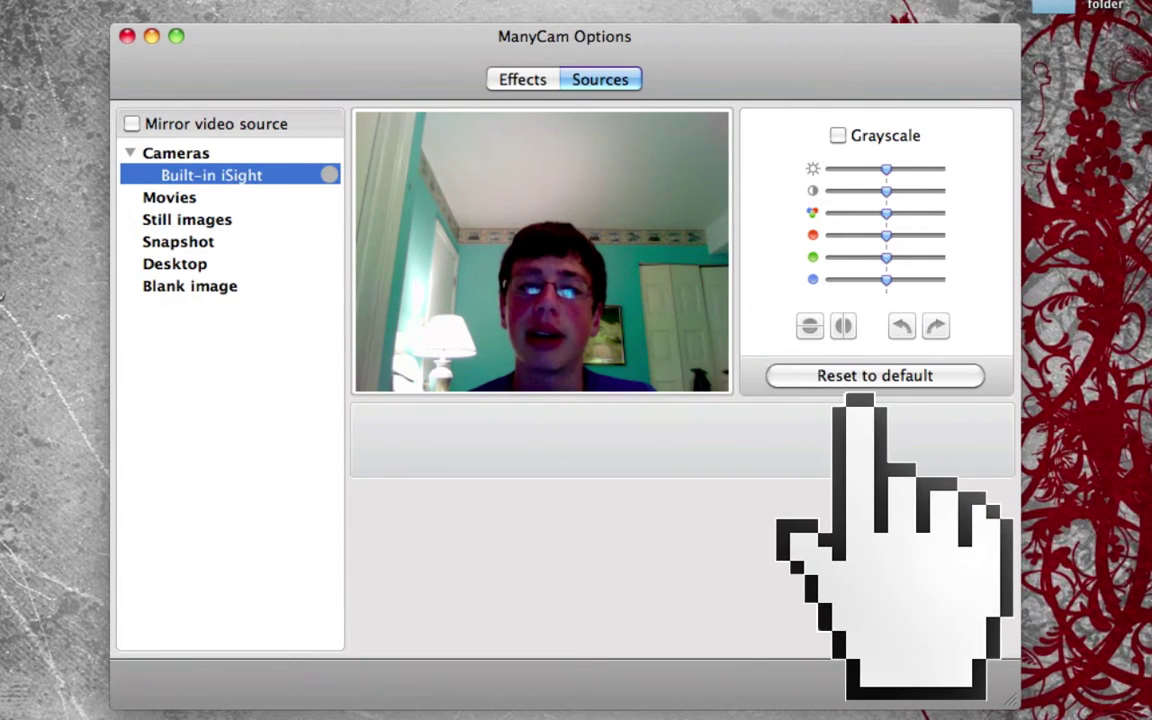
# - Load the movie "ApplePC98 Intro Green matrix.mov" from the Desktop folder as the video source
pyautogui.click(172, 198)
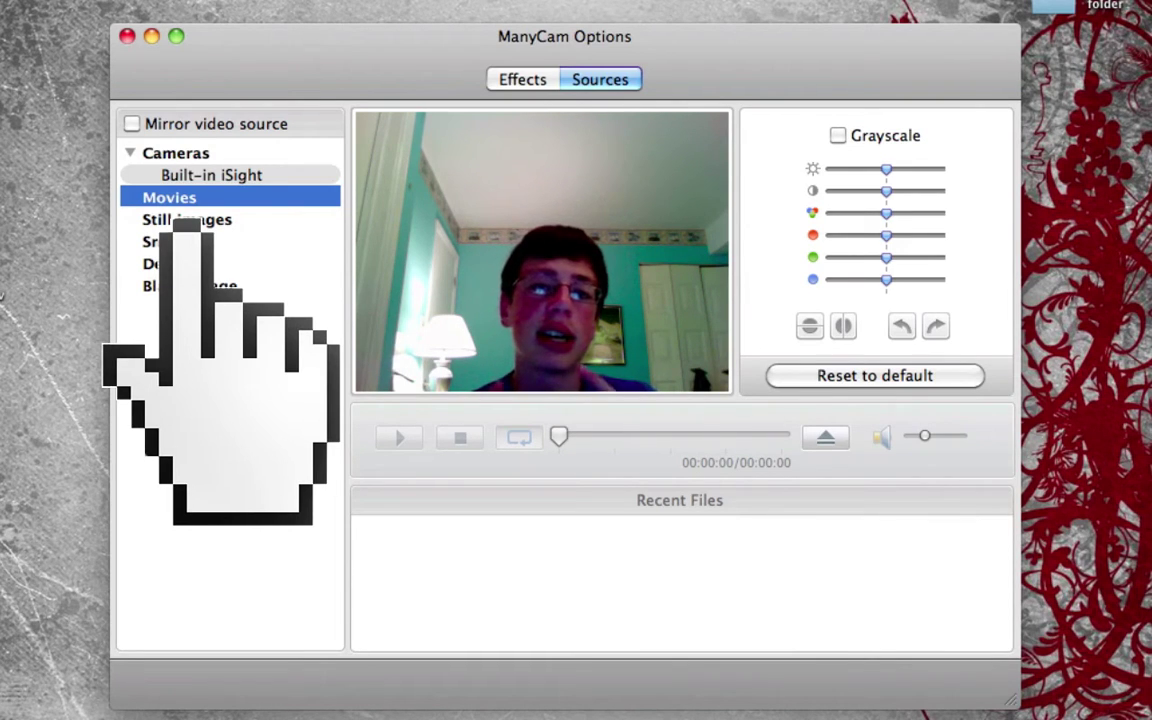
pyautogui.click(825, 437)
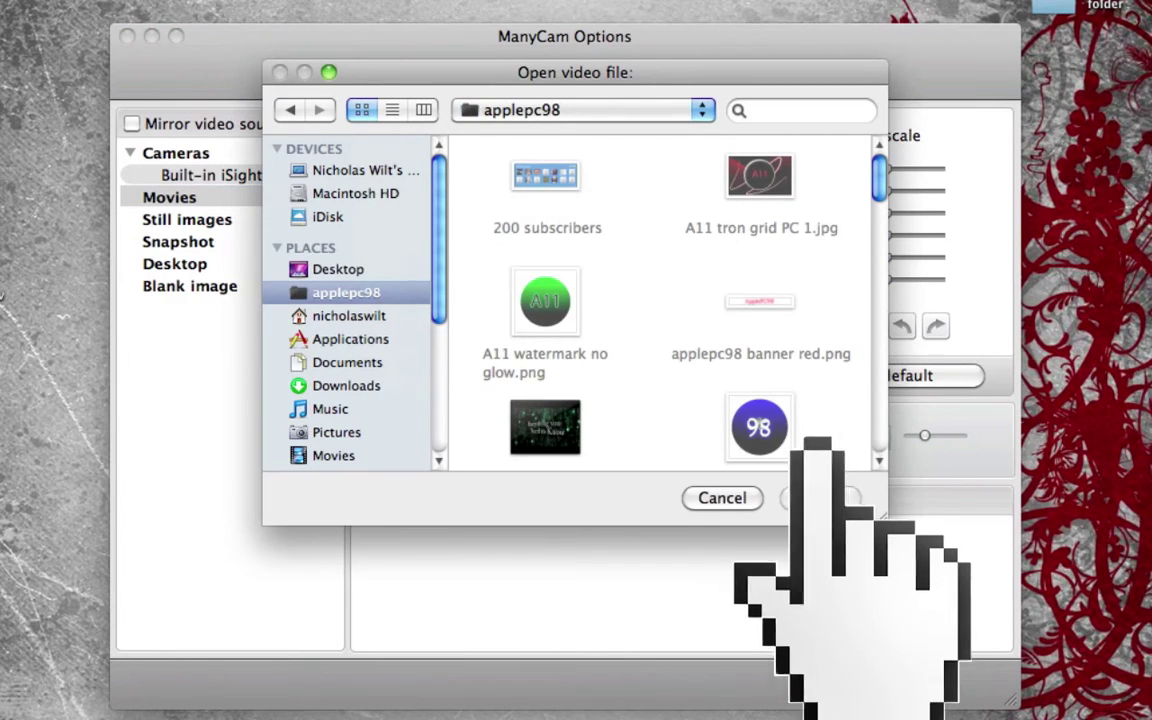
pyautogui.click(338, 269)
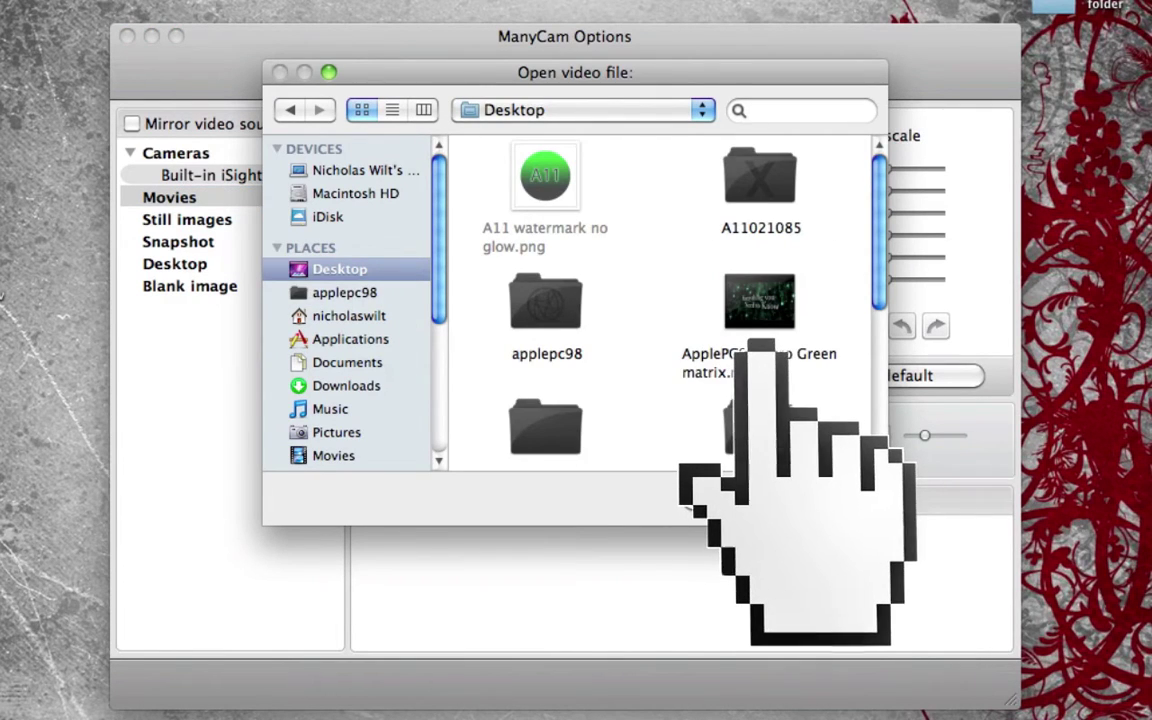
pyautogui.doubleClick(762, 345)
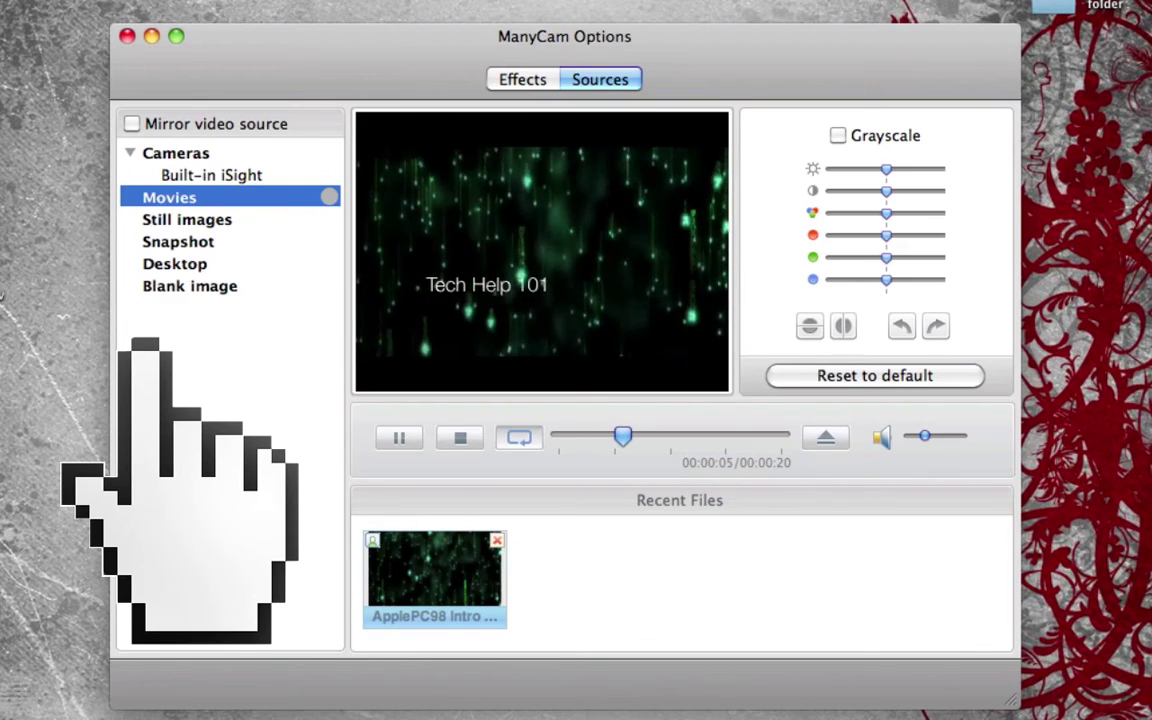
# - Stop and replay the movie, and preview it mirrored before turning mirroring off again
pyautogui.click(460, 438)
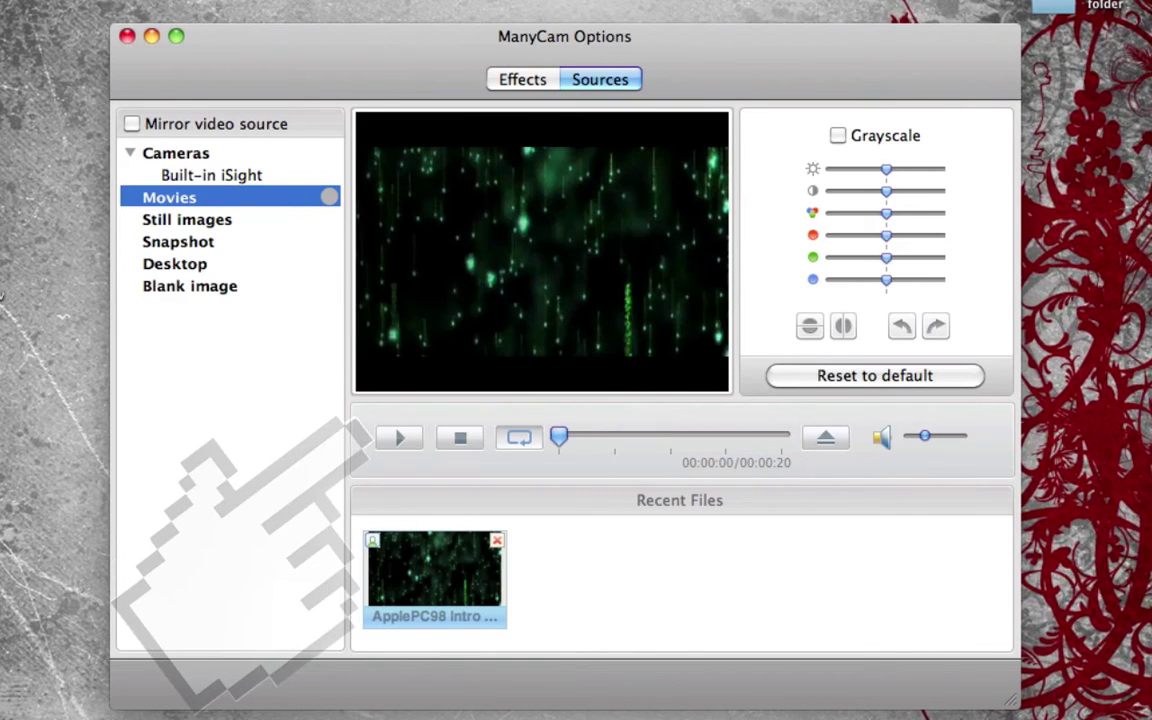
pyautogui.click(400, 438)
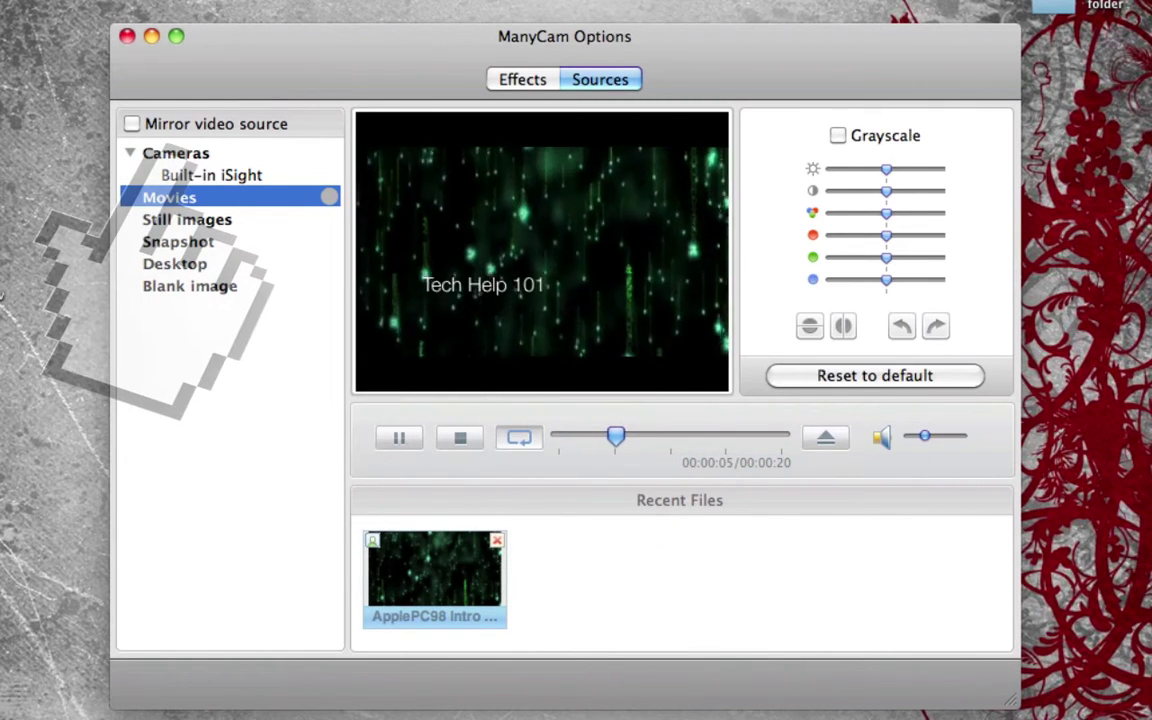
pyautogui.click(133, 124)
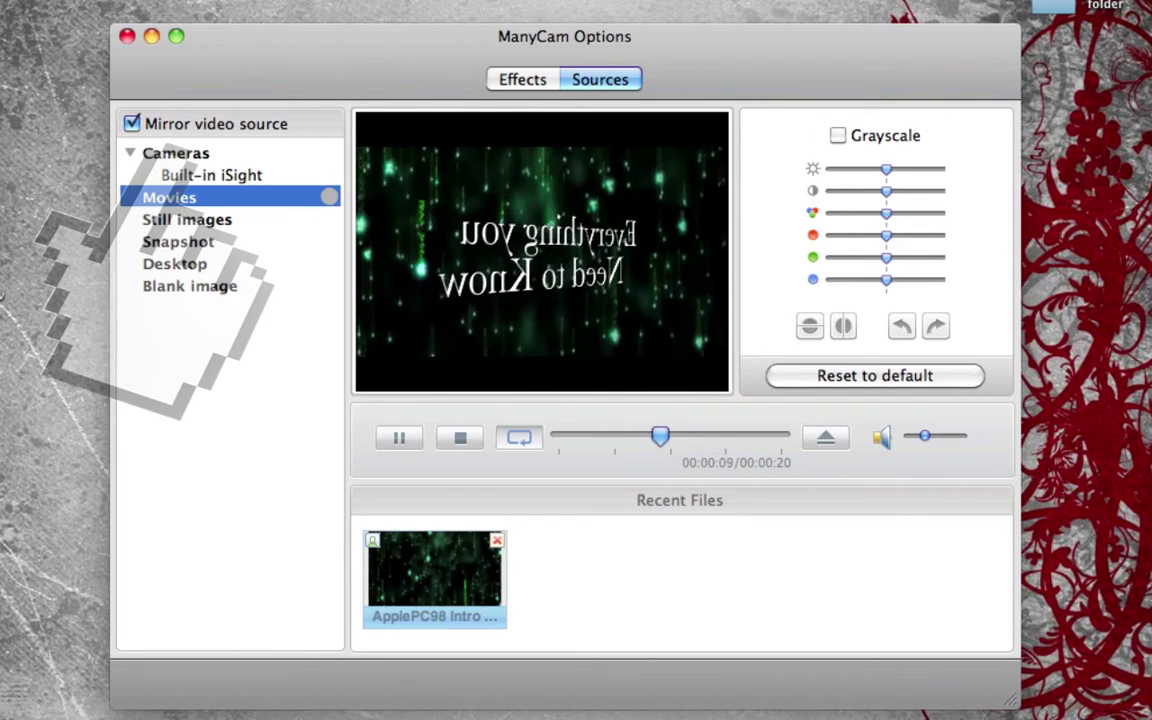
pyautogui.click(131, 123)
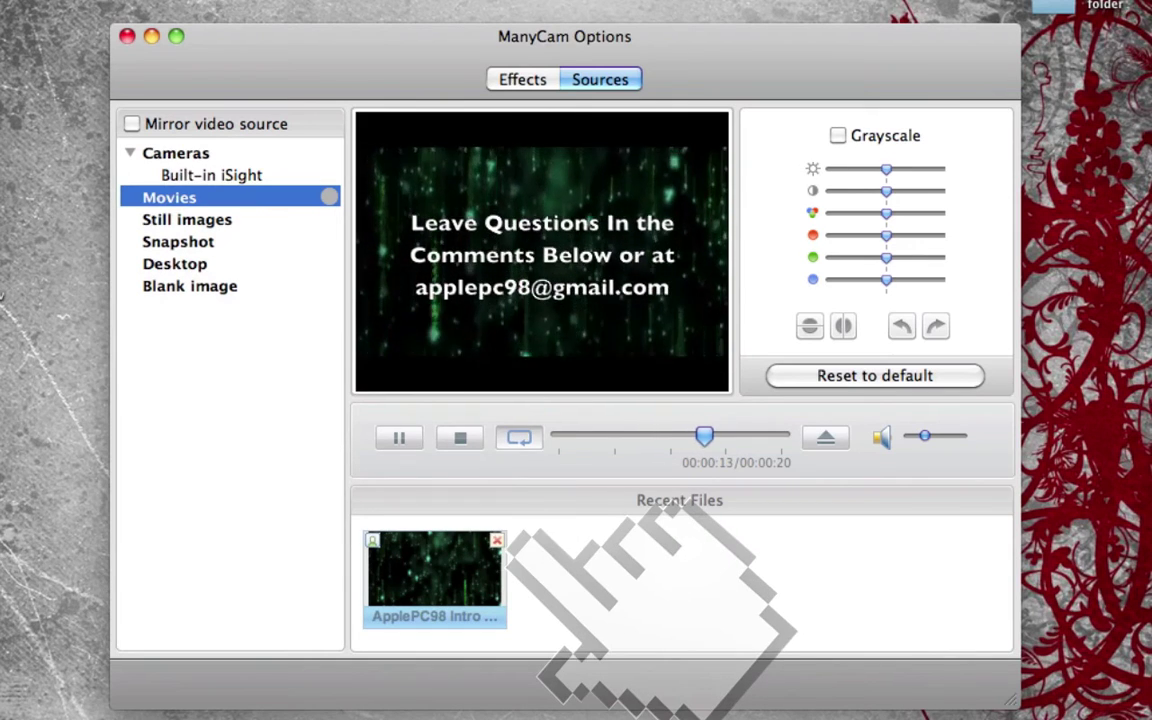
# - Return the source to the Built-in iSight camera by way of the blank image, and load the still image "A11 watermark no glow.png"
pyautogui.click(164, 286)
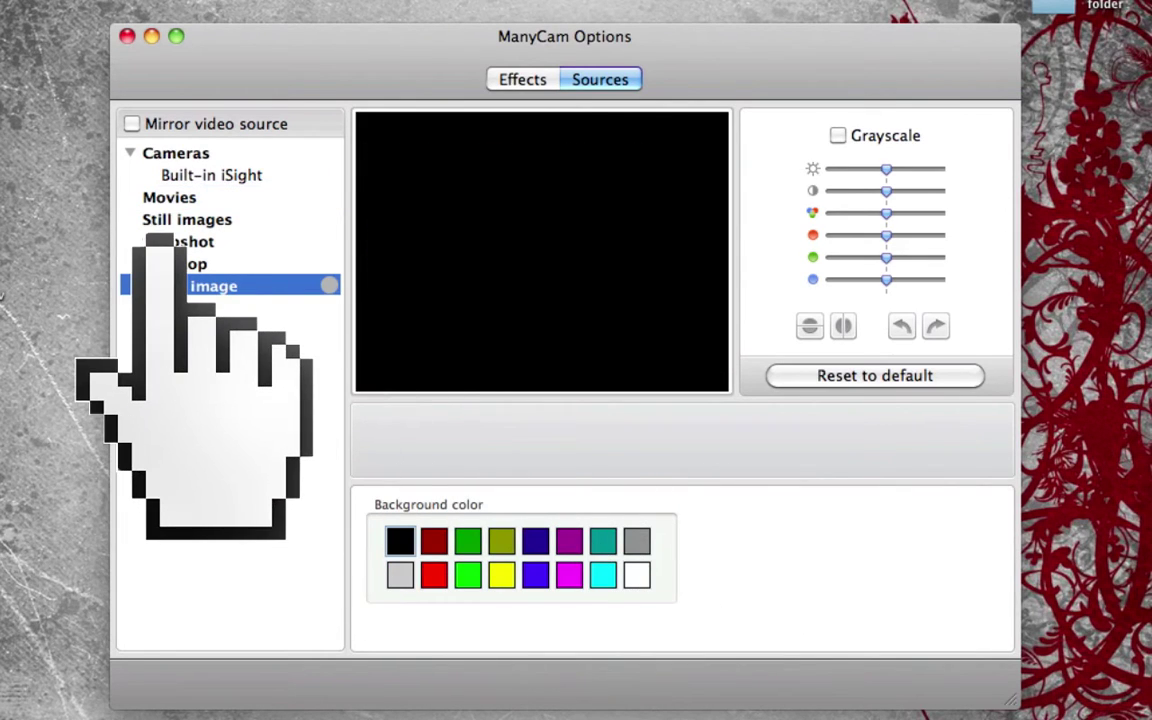
pyautogui.click(164, 176)
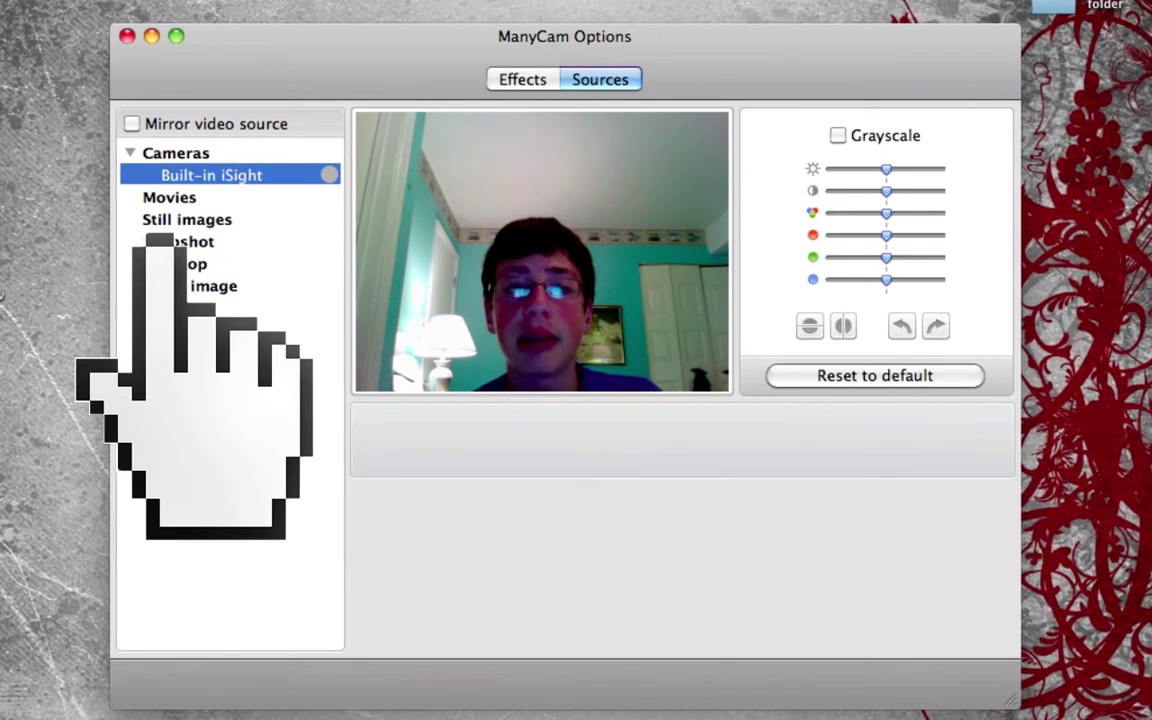
pyautogui.click(160, 226)
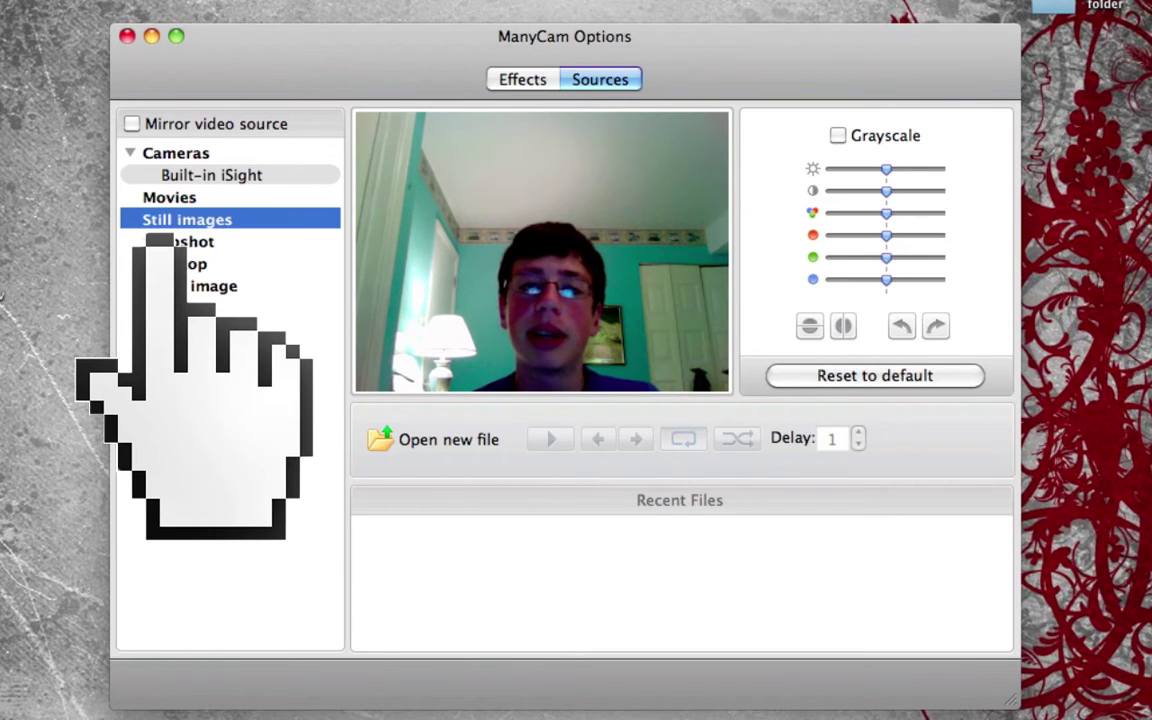
pyautogui.click(412, 445)
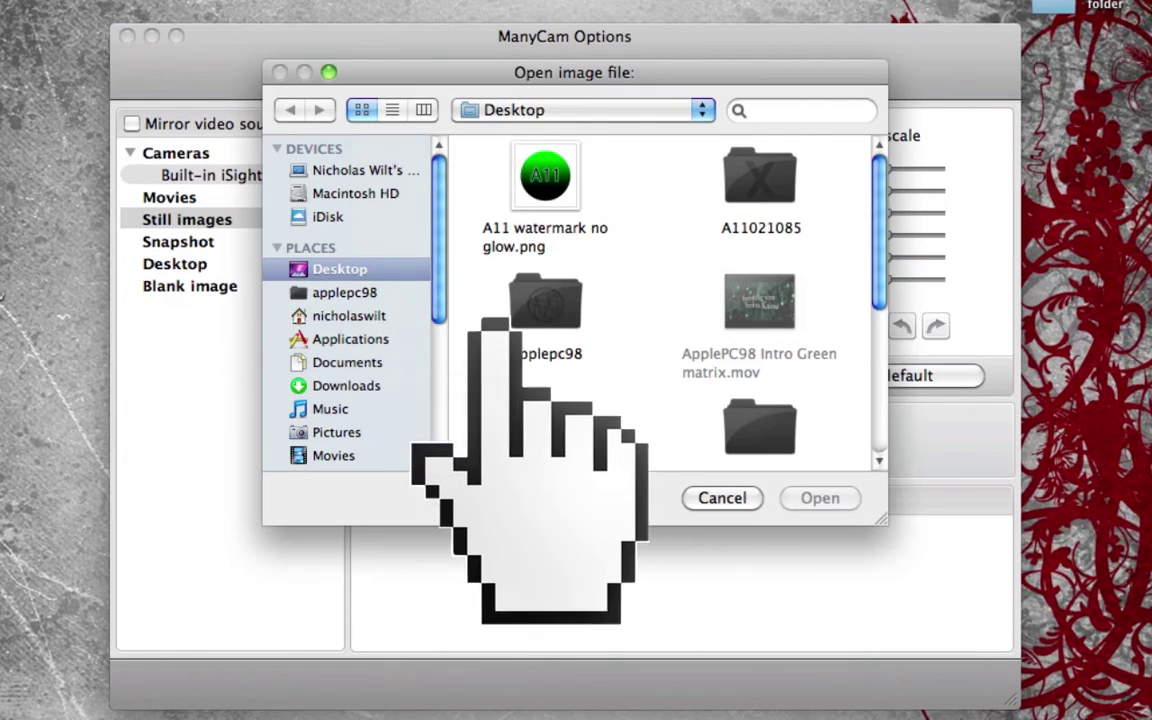
pyautogui.click(538, 248)
pyautogui.doubleClick(538, 248)
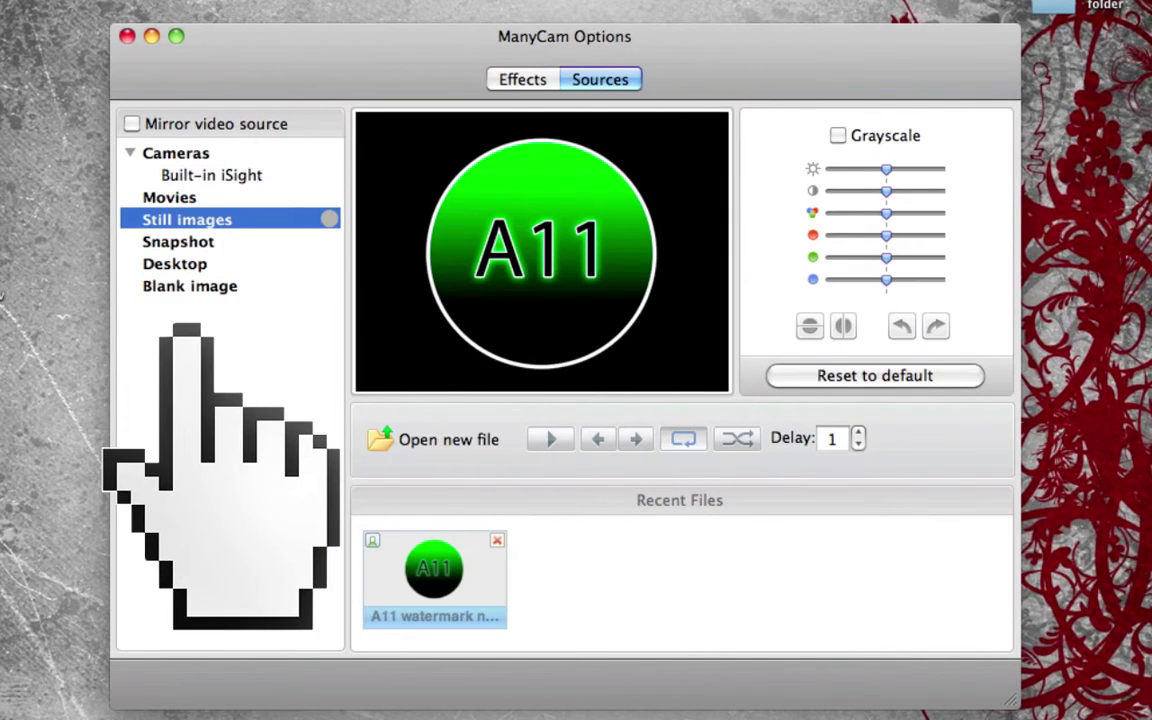
# - Preview the black blank image, switch the source back to the Built-in iSight camera, and show the Snapshot options
pyautogui.click(190, 286)
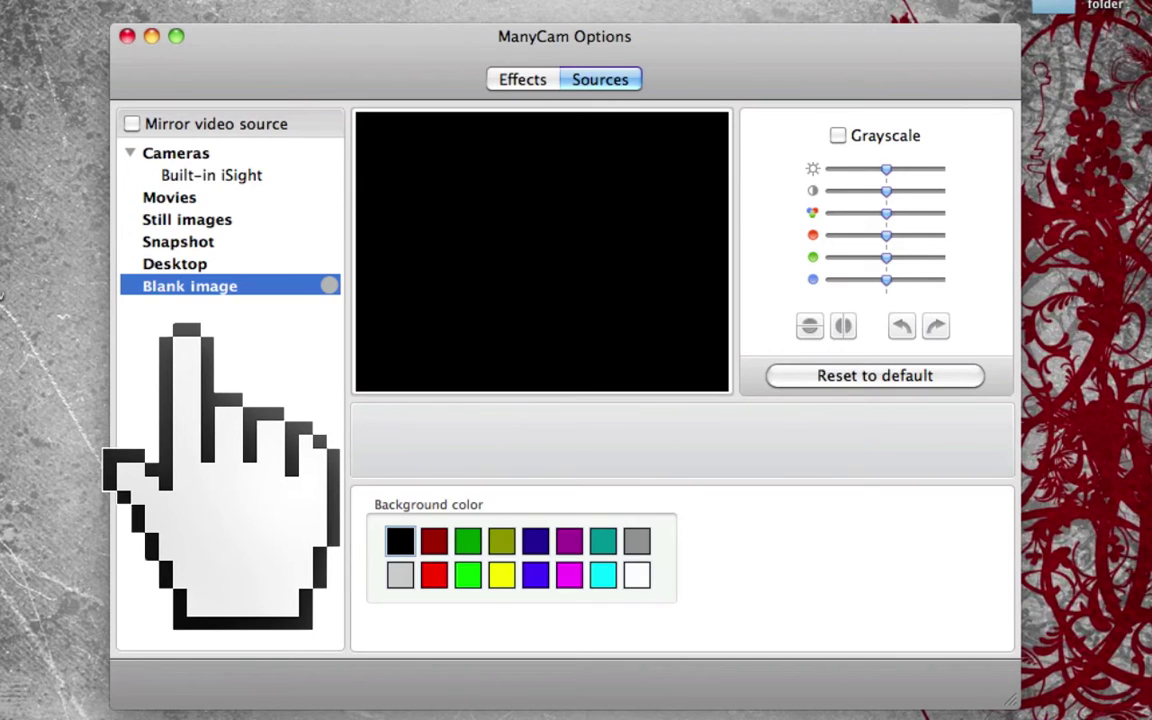
pyautogui.click(211, 175)
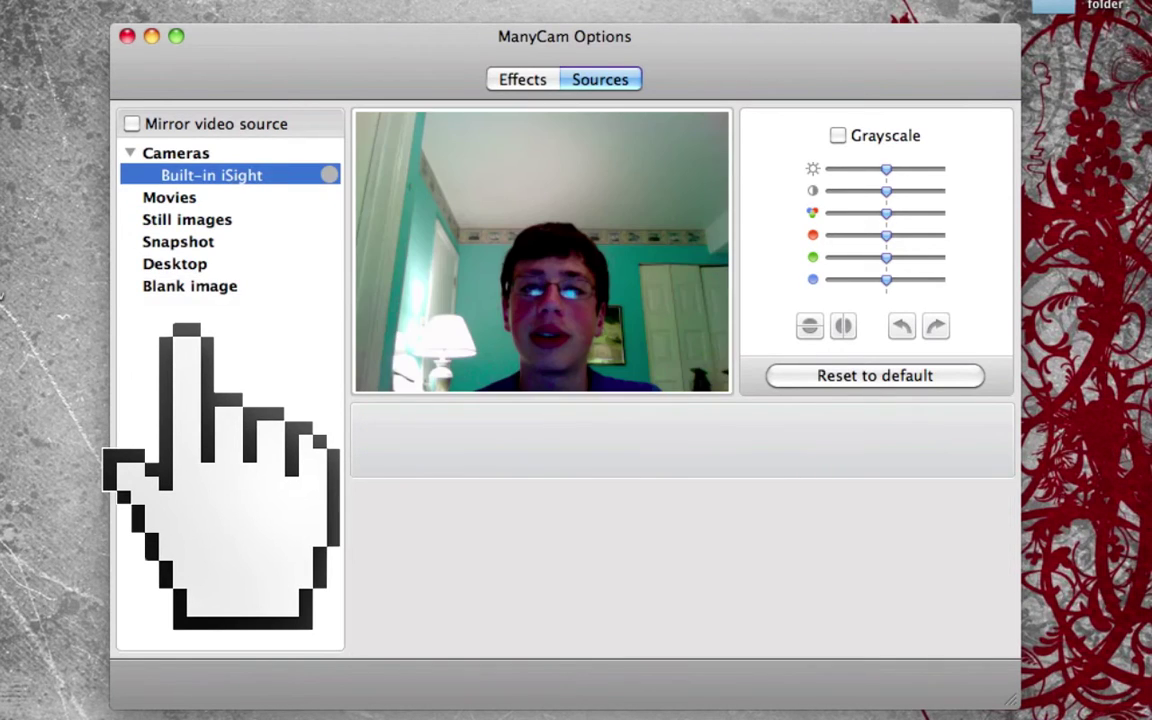
pyautogui.click(178, 241)
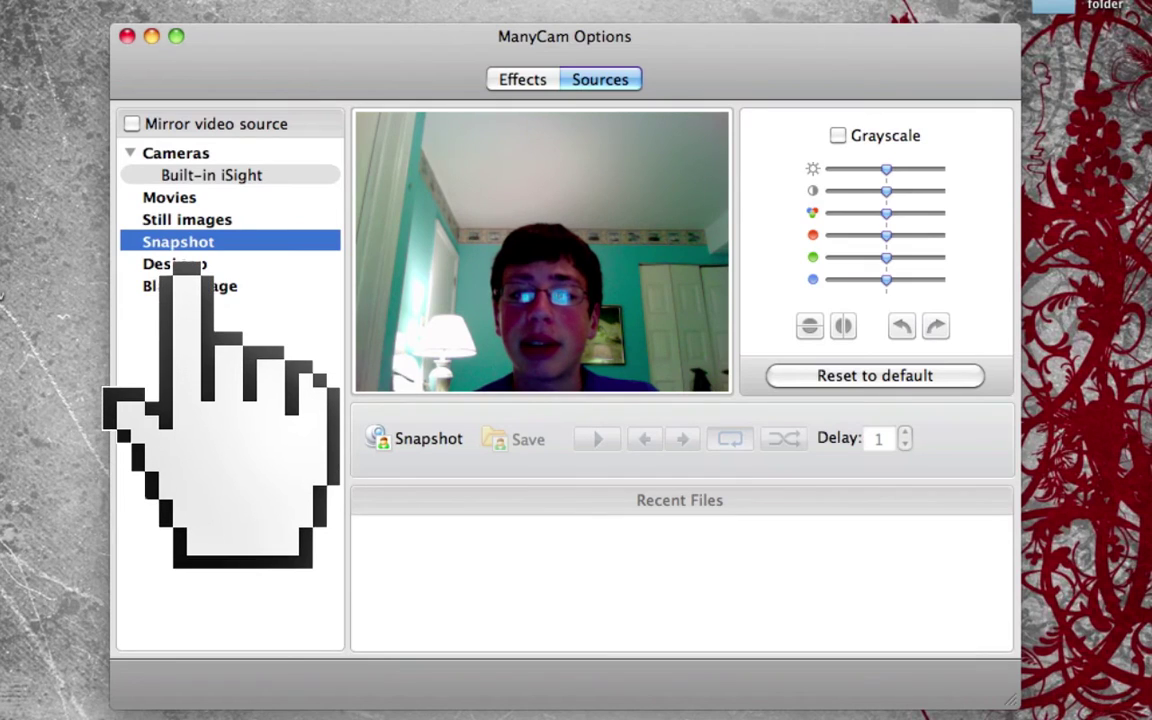
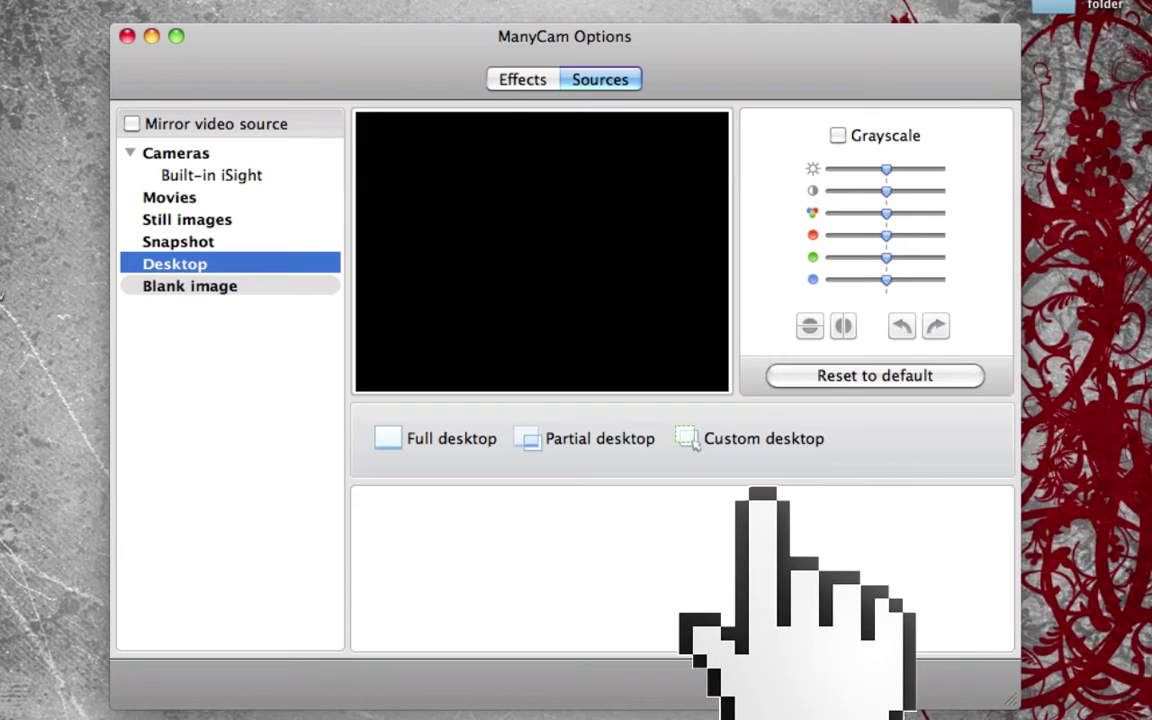
# - Stream the full desktop as the video source and select items on the desktop to demonstrate the live view
pyautogui.click(444, 442)
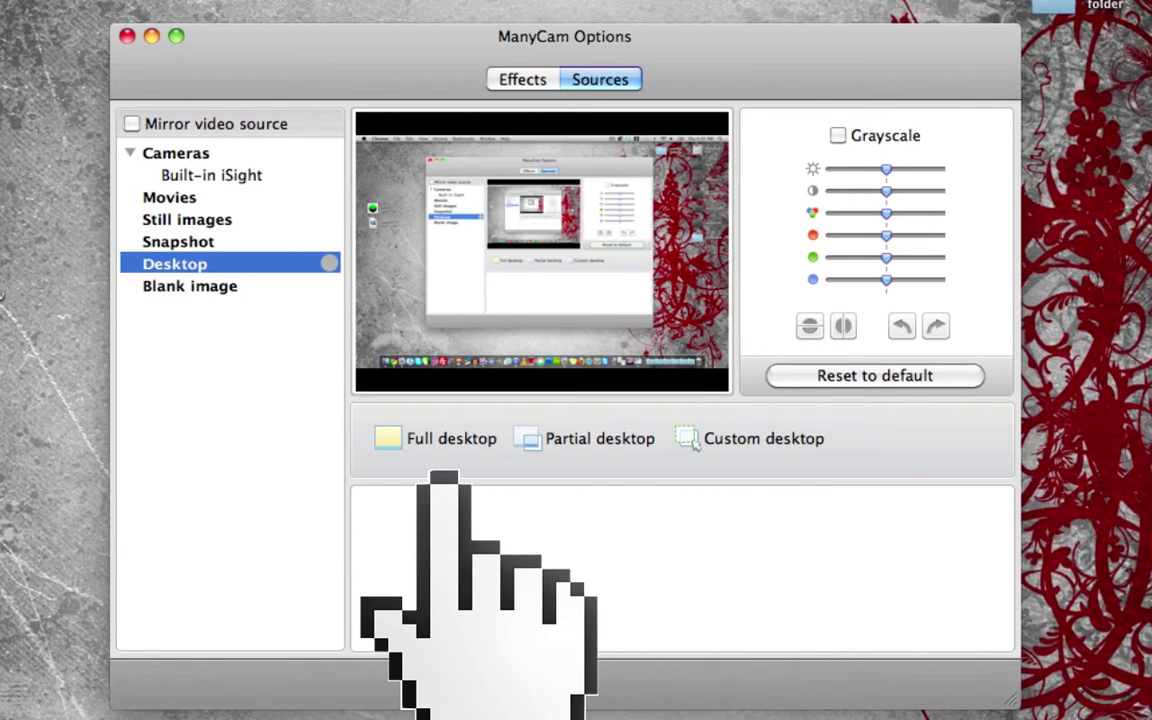
pyautogui.click(1, 237)
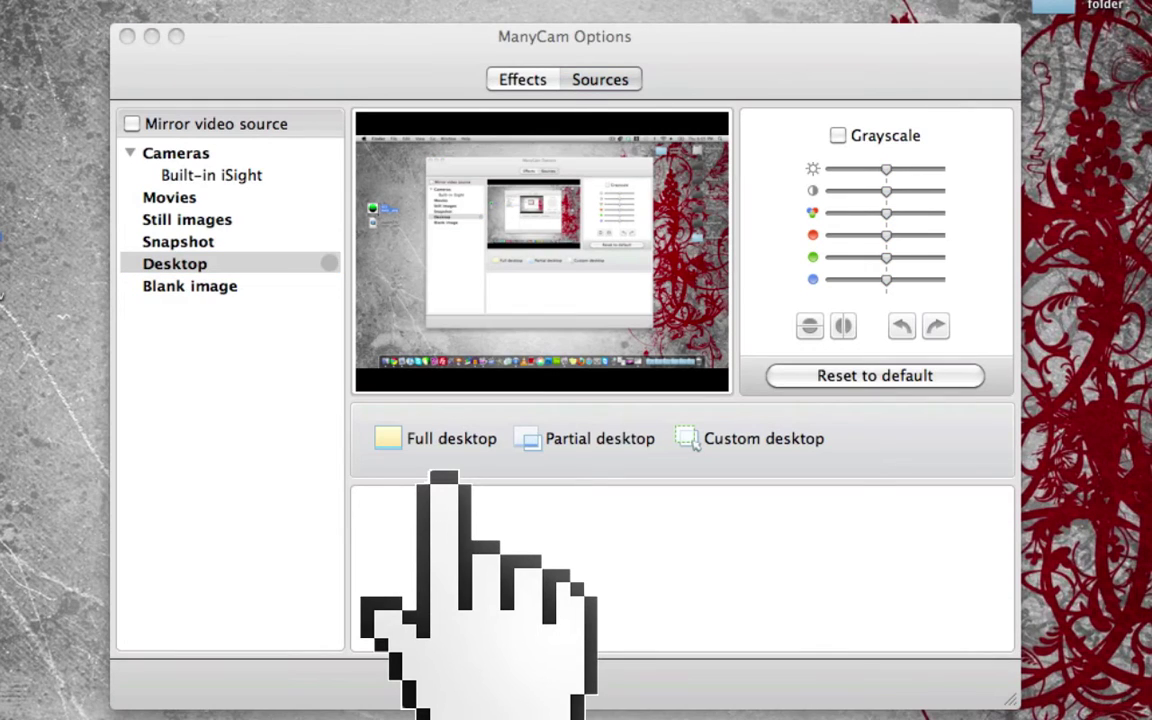
pyautogui.click(2, 286)
pyautogui.click(30, 330)
pyautogui.click(443, 476)
# - Switch the desktop source to the partial view and move around the desktop to demonstrate how the captured area follows the pointer
pyautogui.click(556, 442)
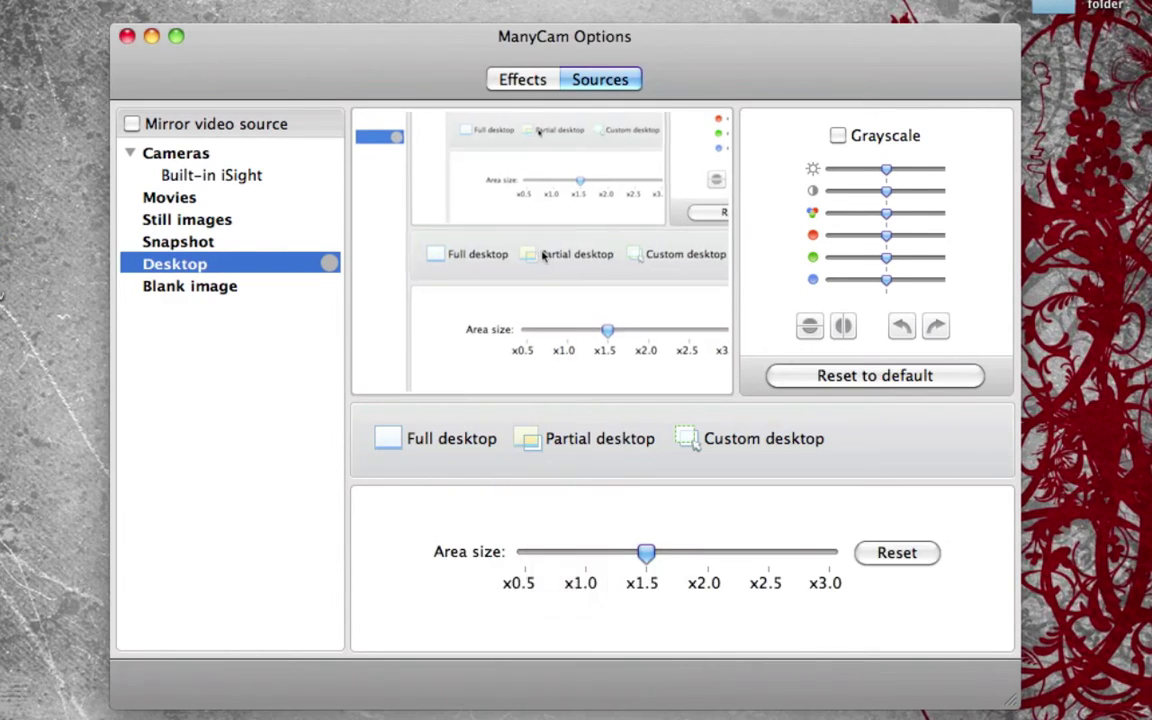
pyautogui.moveTo(505, 388)
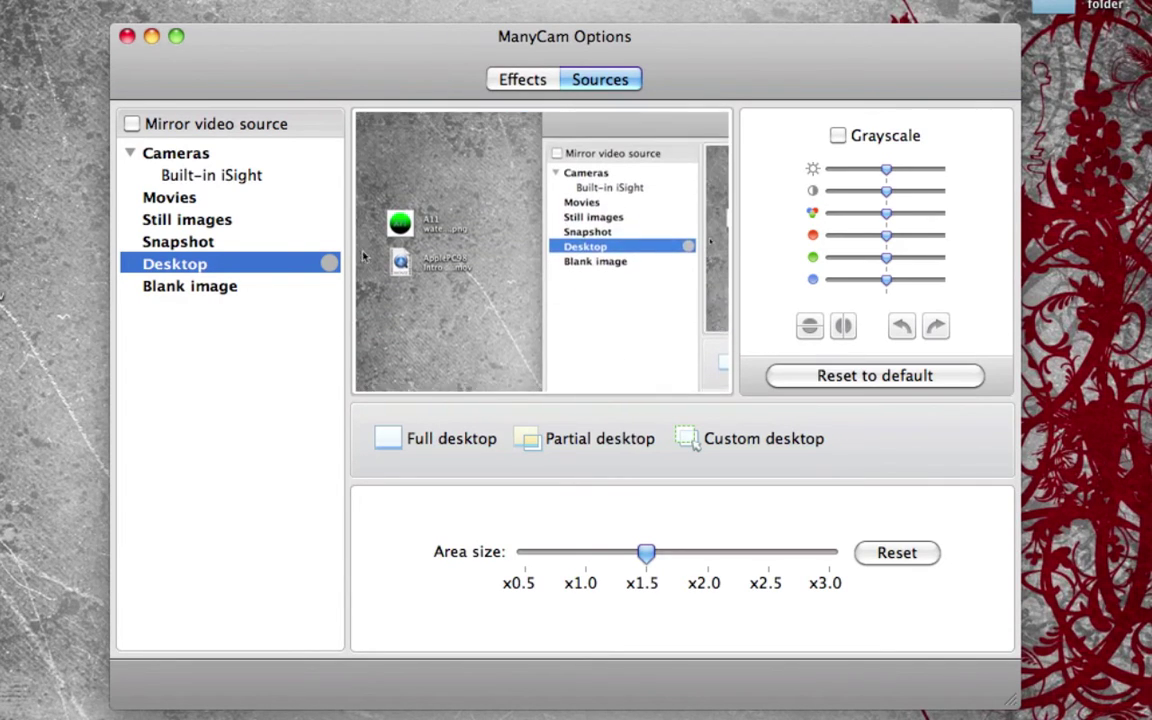
pyautogui.click(0, 237)
pyautogui.click(0, 288)
pyautogui.click(0, 197)
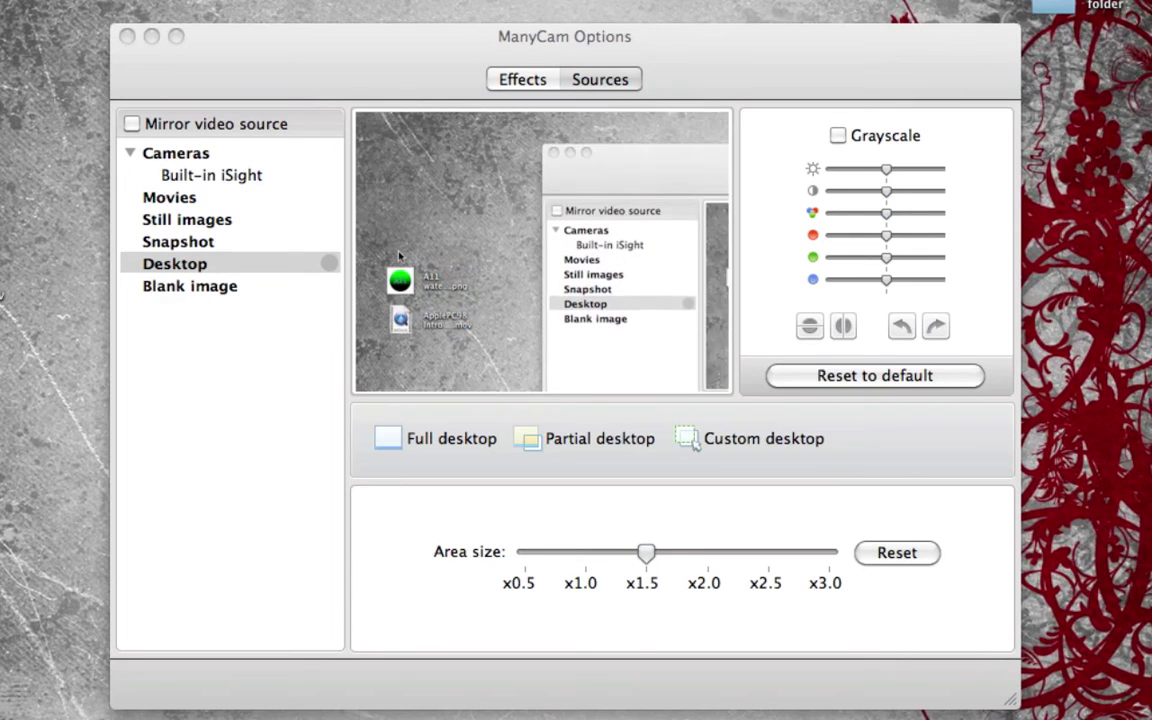
pyautogui.click(0, 0)
pyautogui.click(33, 0)
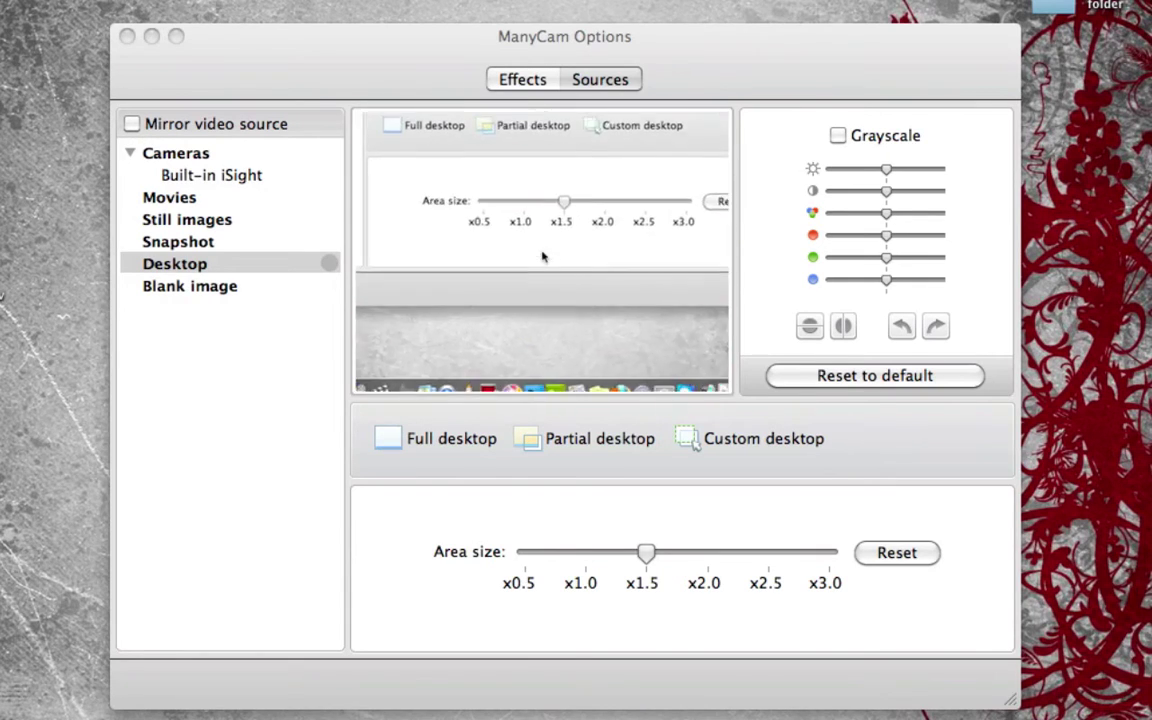
pyautogui.click(430, 597)
# - Try area sizes of x1.0 and x2.0 for the partial desktop, and return it to x1.5
pyautogui.moveTo(645, 553); pyautogui.dragTo(586, 553)
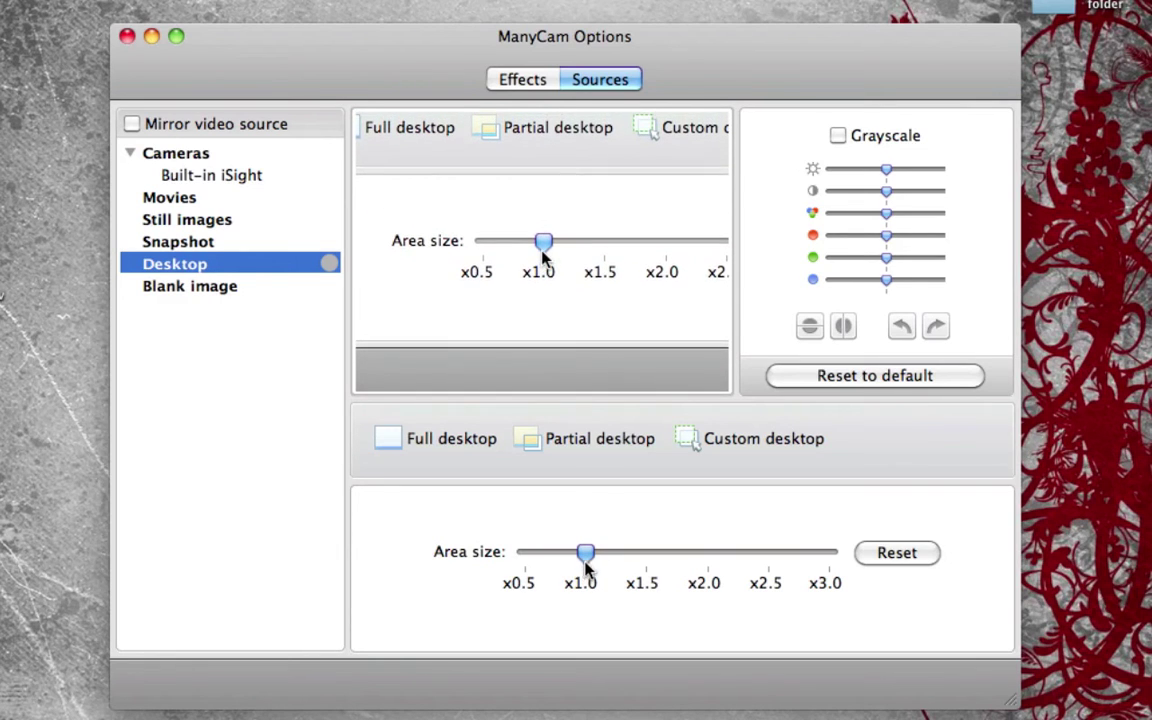
pyautogui.moveTo(586, 571); pyautogui.dragTo(707, 563)
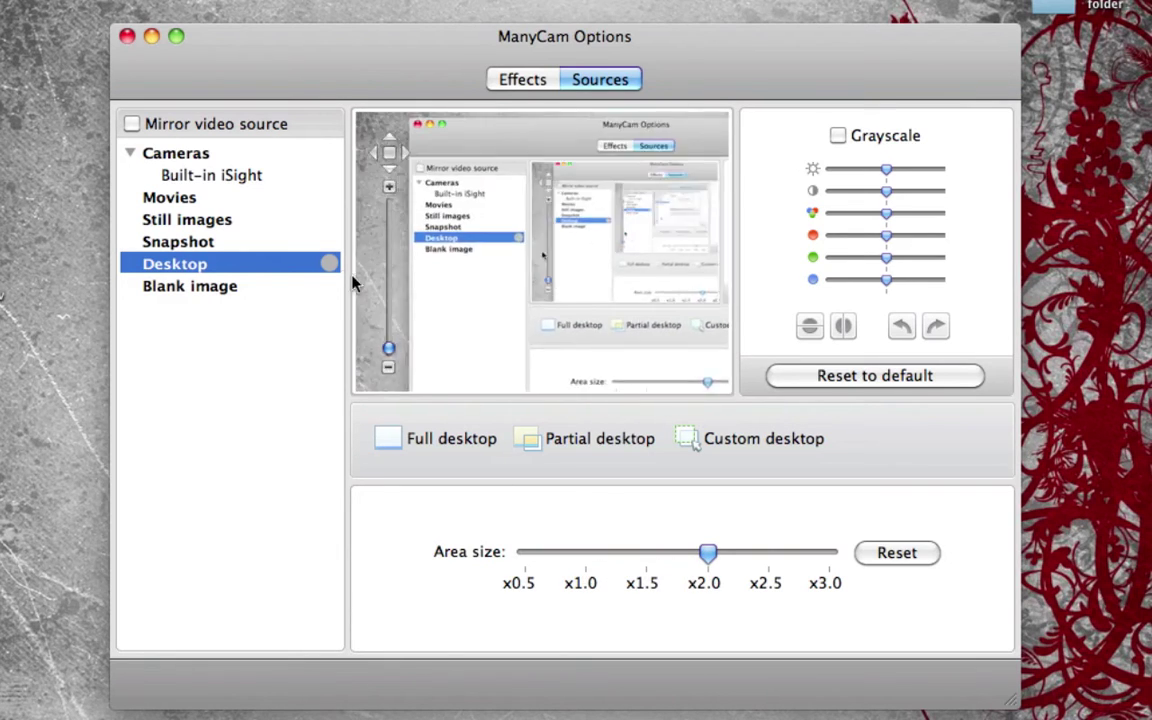
pyautogui.click(647, 556)
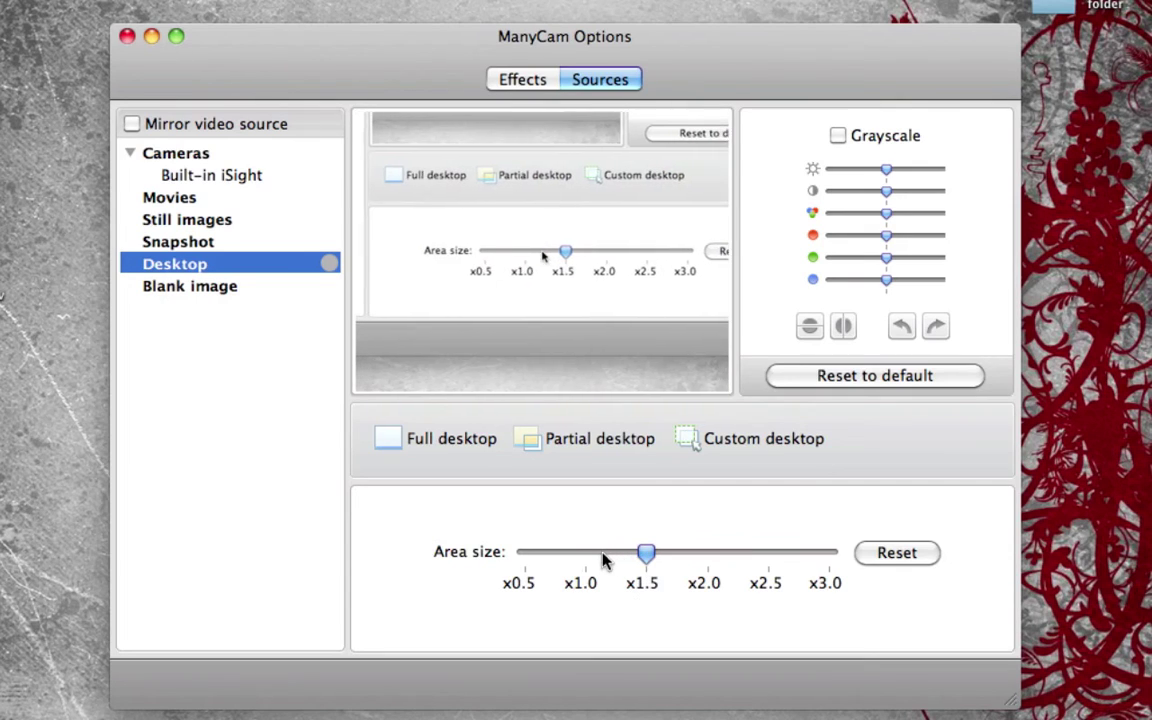
pyautogui.click(591, 556)
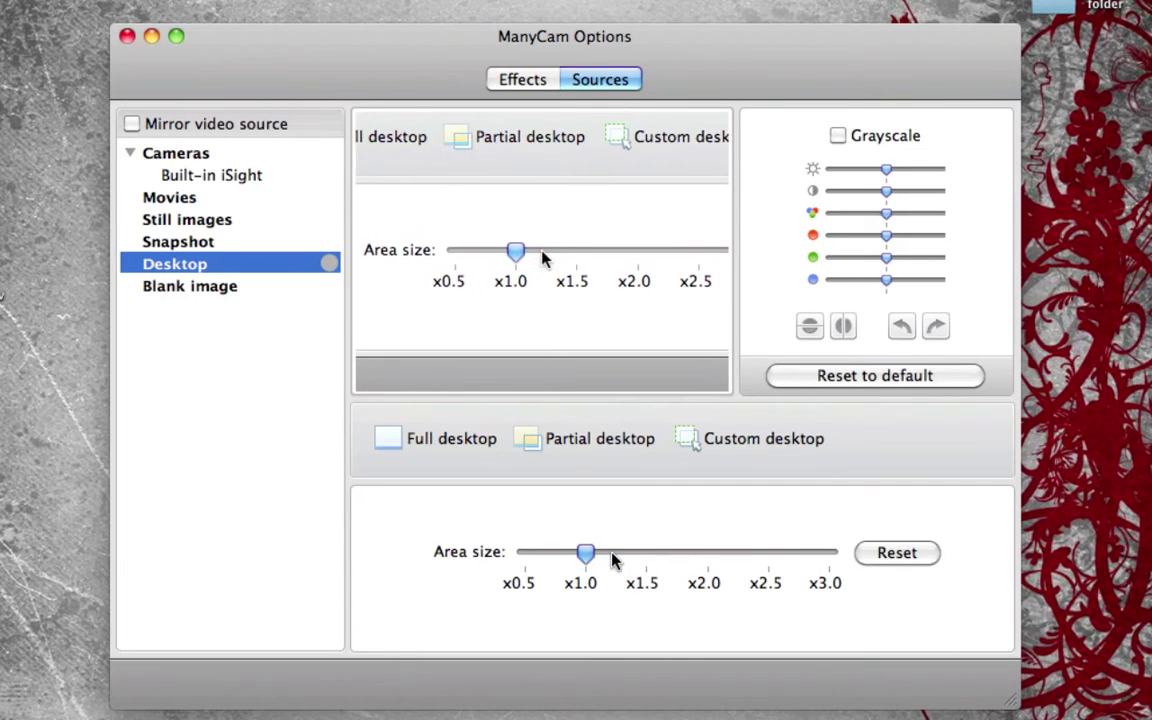
pyautogui.click(615, 557)
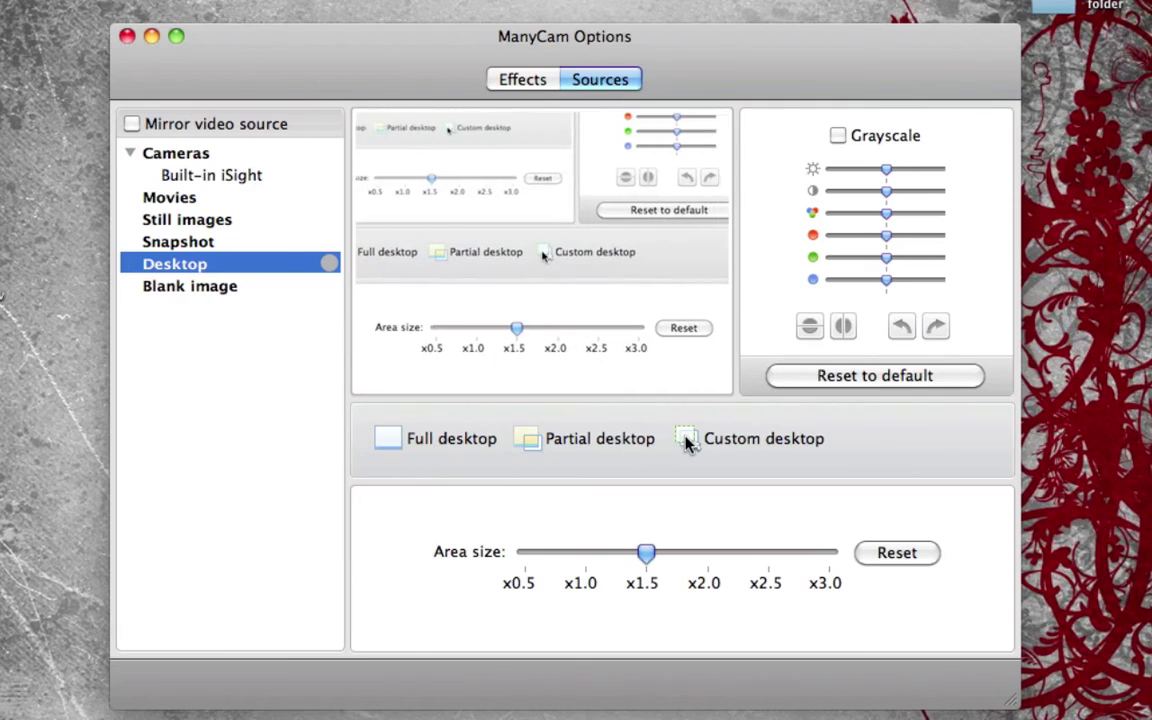
# - Switch the desktop source to a custom area and enlarge its capture frame over the desktop icons
pyautogui.click(688, 443)
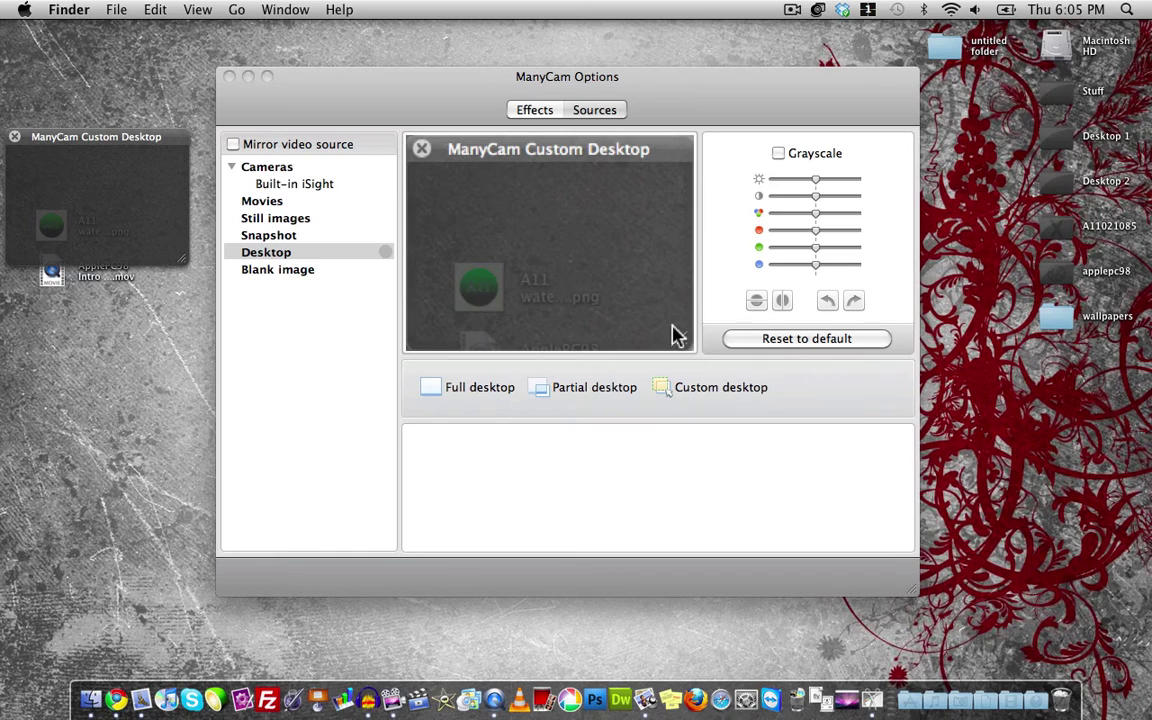
pyautogui.moveTo(676, 332); pyautogui.dragTo(606, 344)
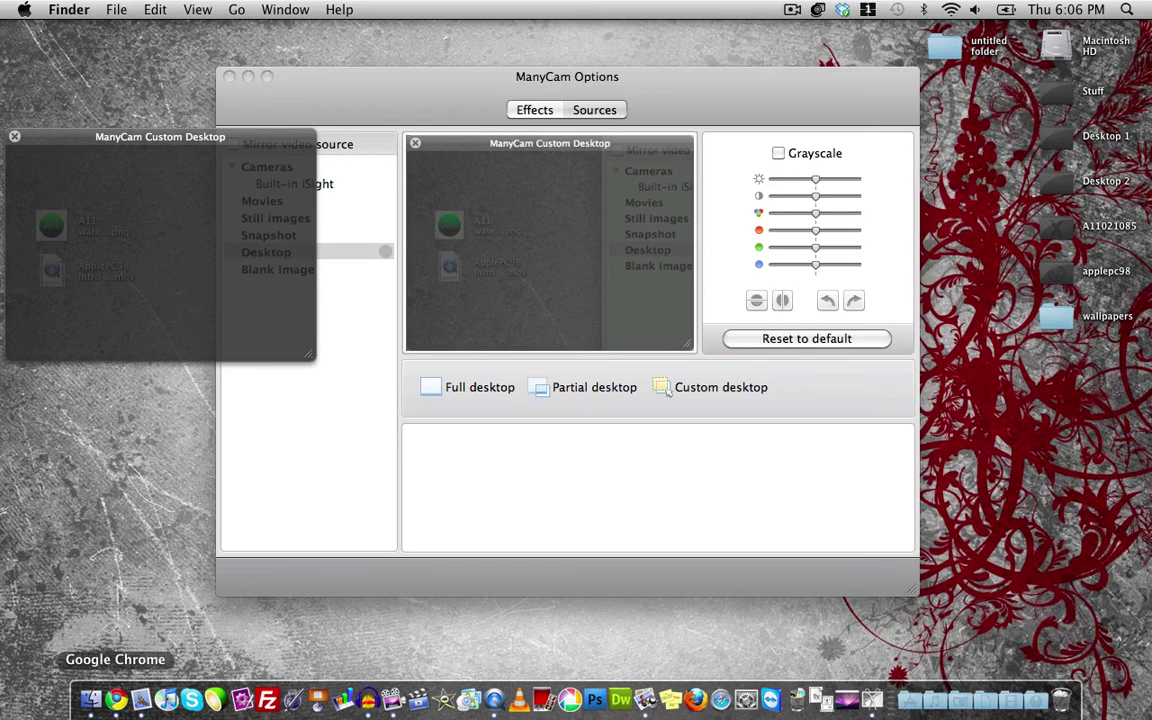
# - Open a Finder window, shrink it to fit inside the custom capture frame, and shift the frame down over the window's lower part
pyautogui.click(90, 699)
pyautogui.moveTo(747, 30)
pyautogui.mouseDown()
pyautogui.moveTo(758, 14)
pyautogui.moveTo(497, 113)
pyautogui.moveTo(405, 197)
pyautogui.moveTo(406, 232)
pyautogui.moveTo(480, 173)
pyautogui.moveTo(501, 179)
pyautogui.moveTo(445, 191)
pyautogui.moveTo(747, 30)
pyautogui.mouseUp()
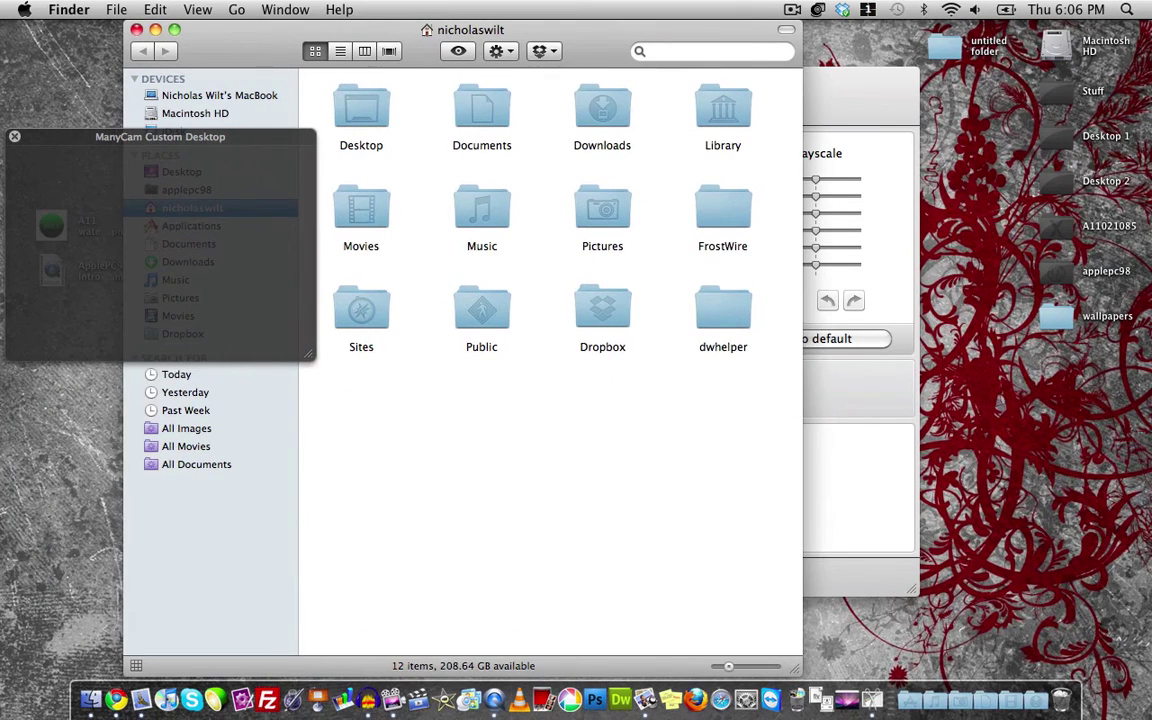
pyautogui.moveTo(797, 668); pyautogui.dragTo(505, 205)
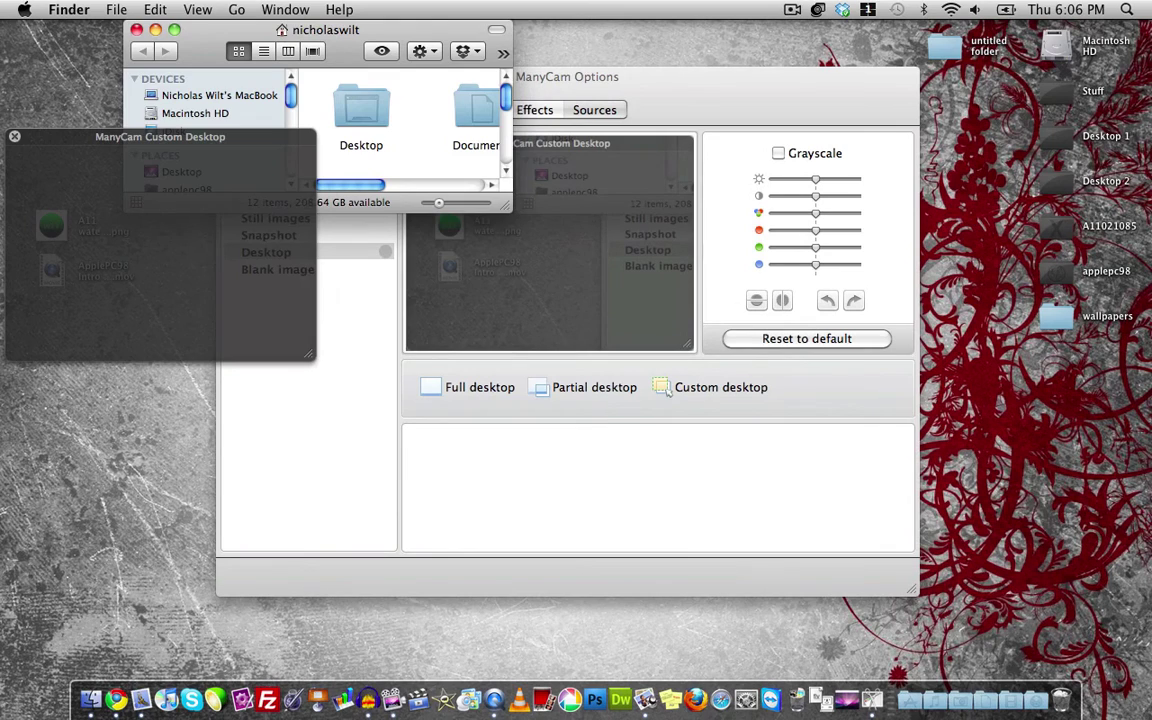
pyautogui.moveTo(430, 30); pyautogui.dragTo(484, 191)
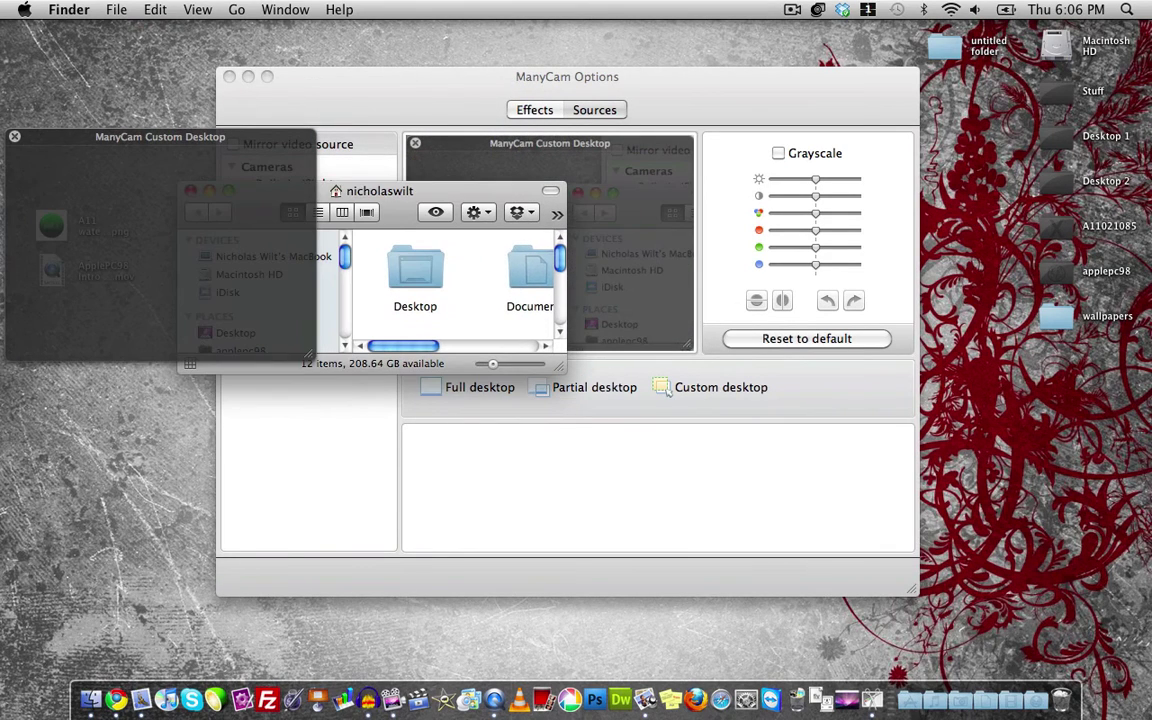
pyautogui.moveTo(559, 366); pyautogui.dragTo(465, 381)
pyautogui.moveTo(395, 190); pyautogui.dragTo(231, 156)
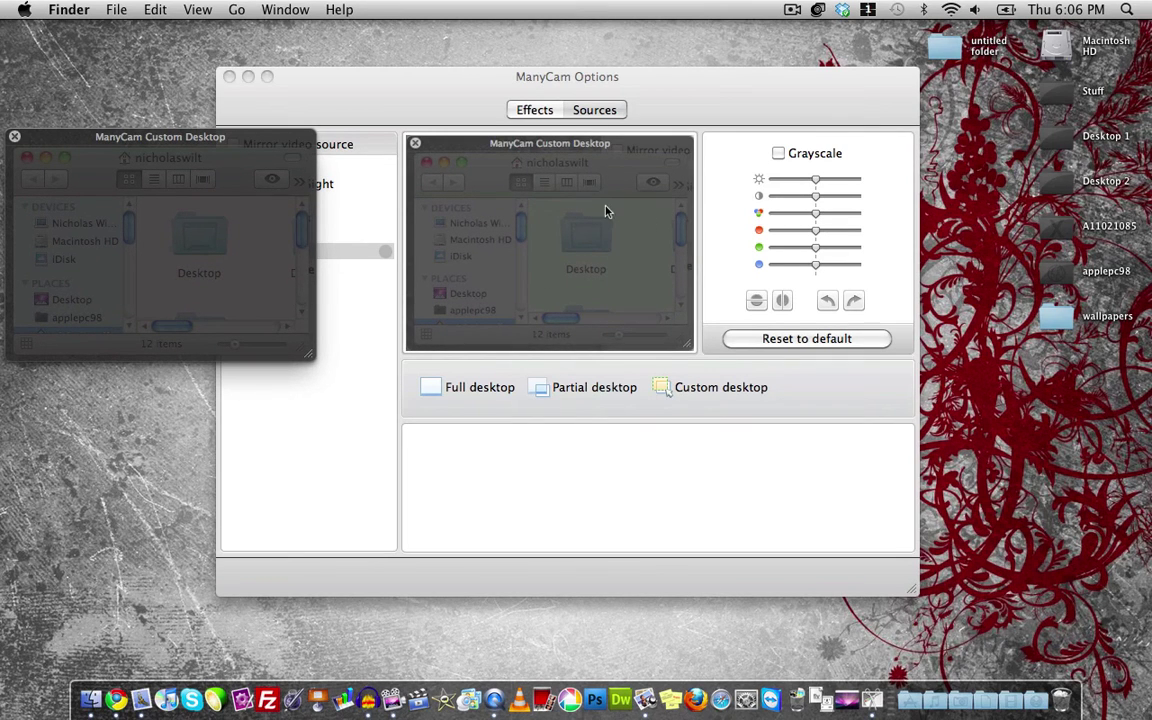
pyautogui.moveTo(218, 160); pyautogui.dragTo(231, 262)
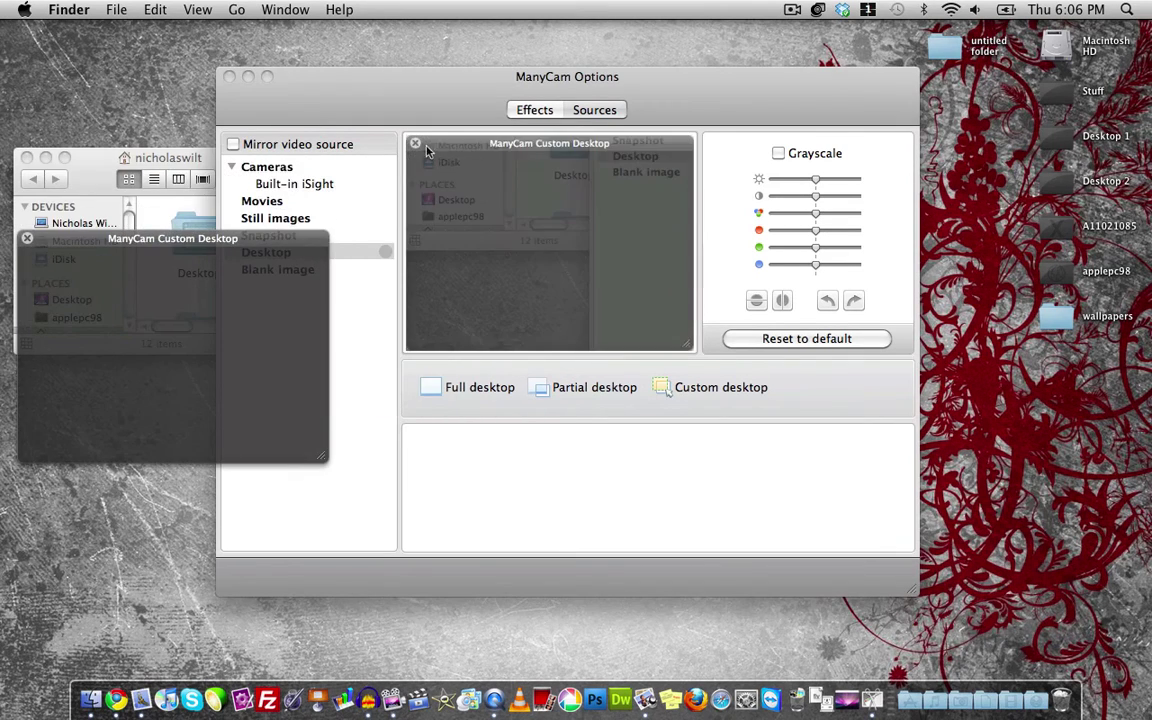
# - Dismiss the custom desktop capture frame, enlarge the Finder window to its full view, and close it
pyautogui.click(23, 228)
pyautogui.click(27, 238)
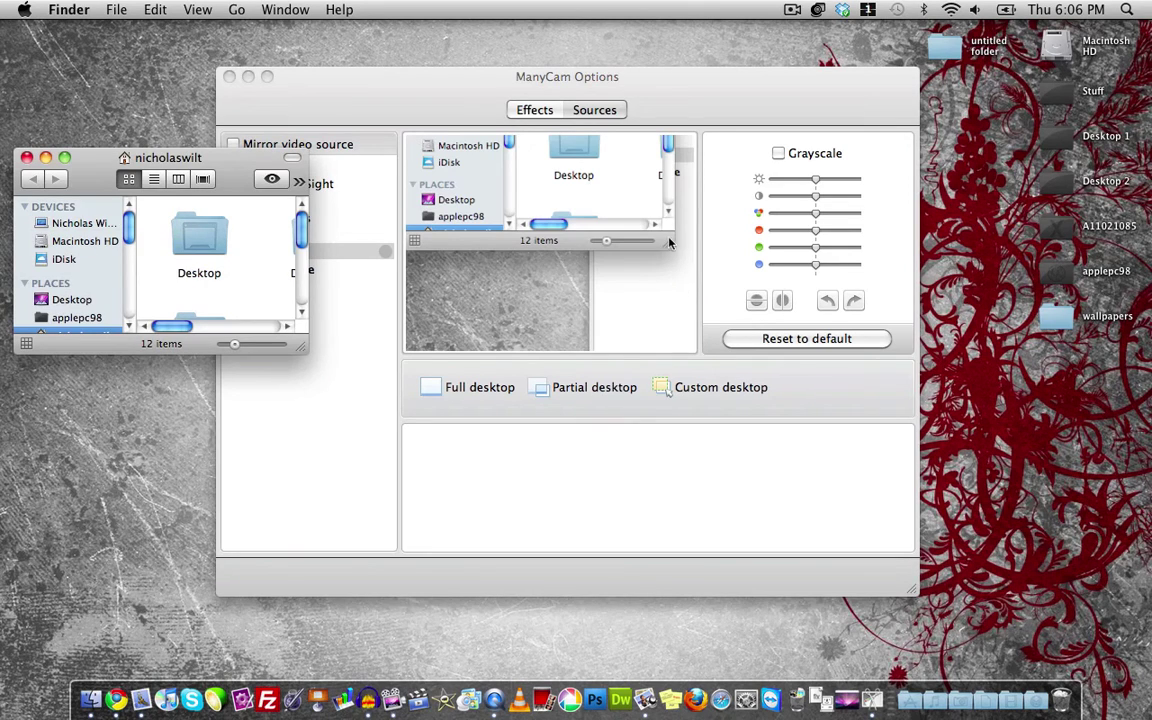
pyautogui.moveTo(302, 348); pyautogui.dragTo(931, 601)
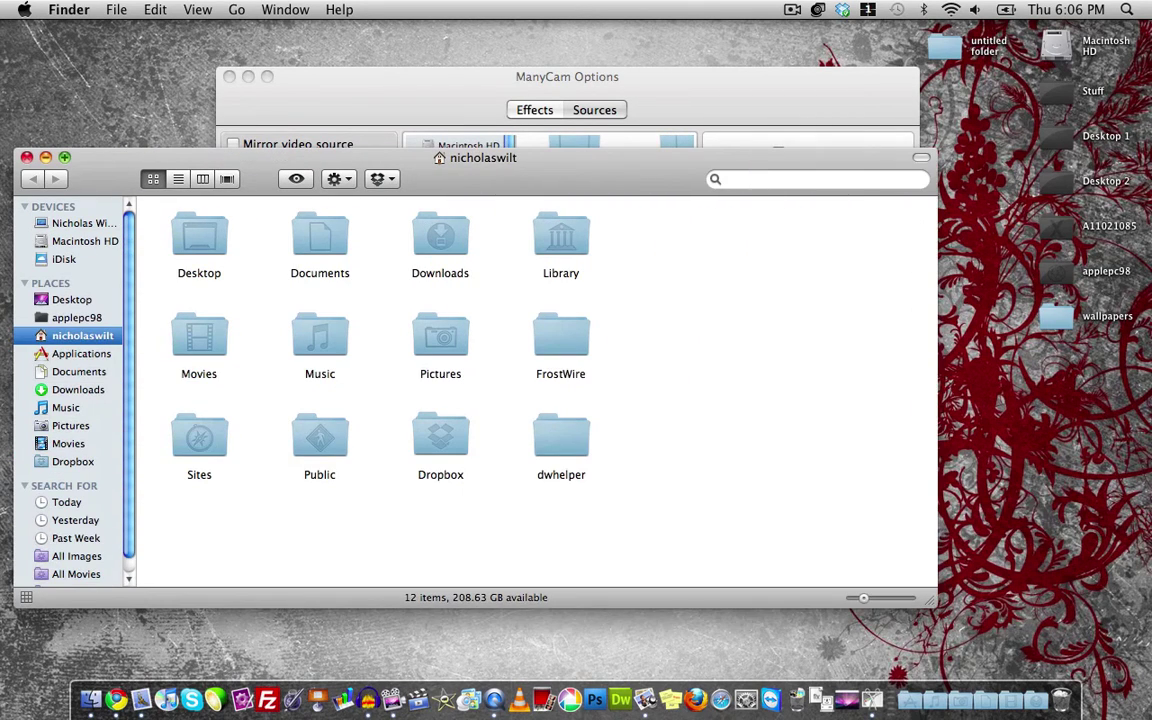
pyautogui.click(27, 158)
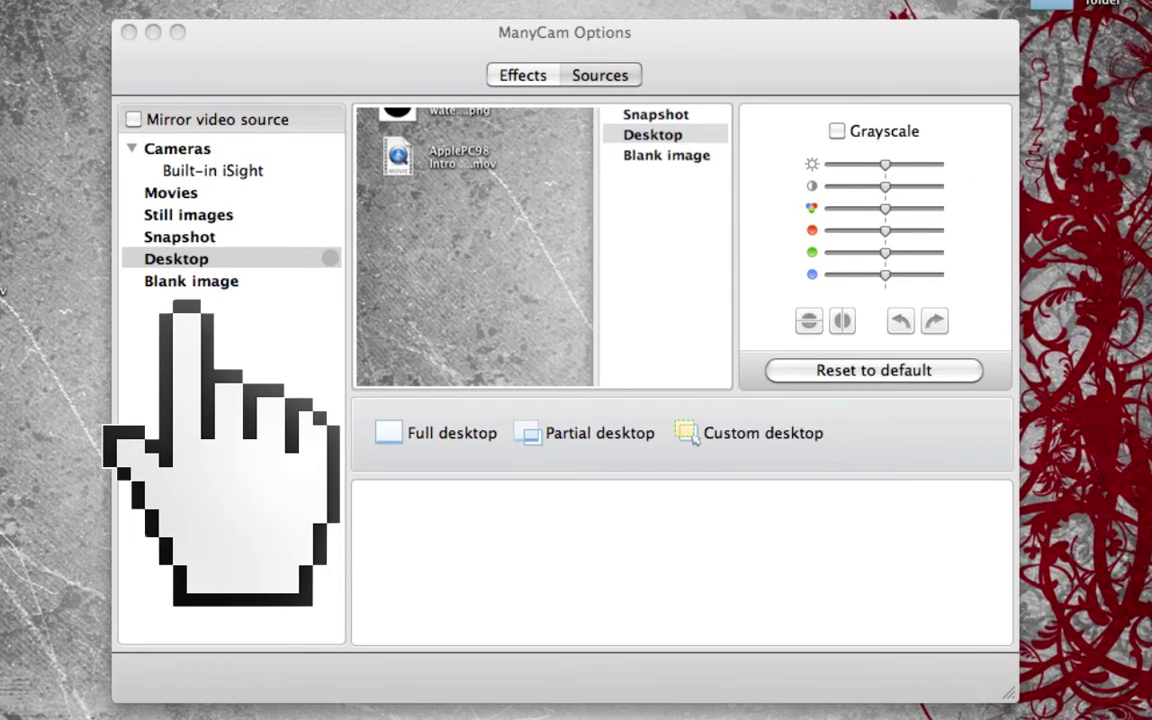
# - Switch the video source to a blank image and preview red, dark red, olive and blue backgrounds, returning to black
pyautogui.click(712, 158)
pyautogui.click(712, 157)
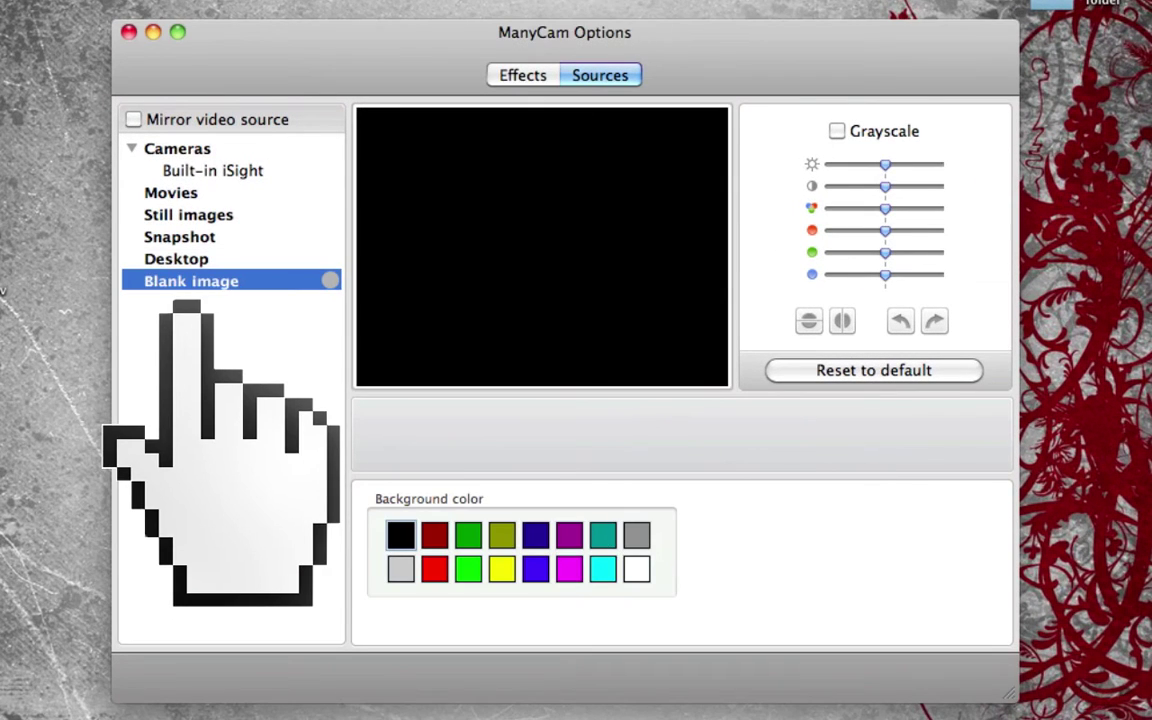
pyautogui.click(435, 569)
pyautogui.click(435, 535)
pyautogui.click(502, 535)
pyautogui.click(536, 569)
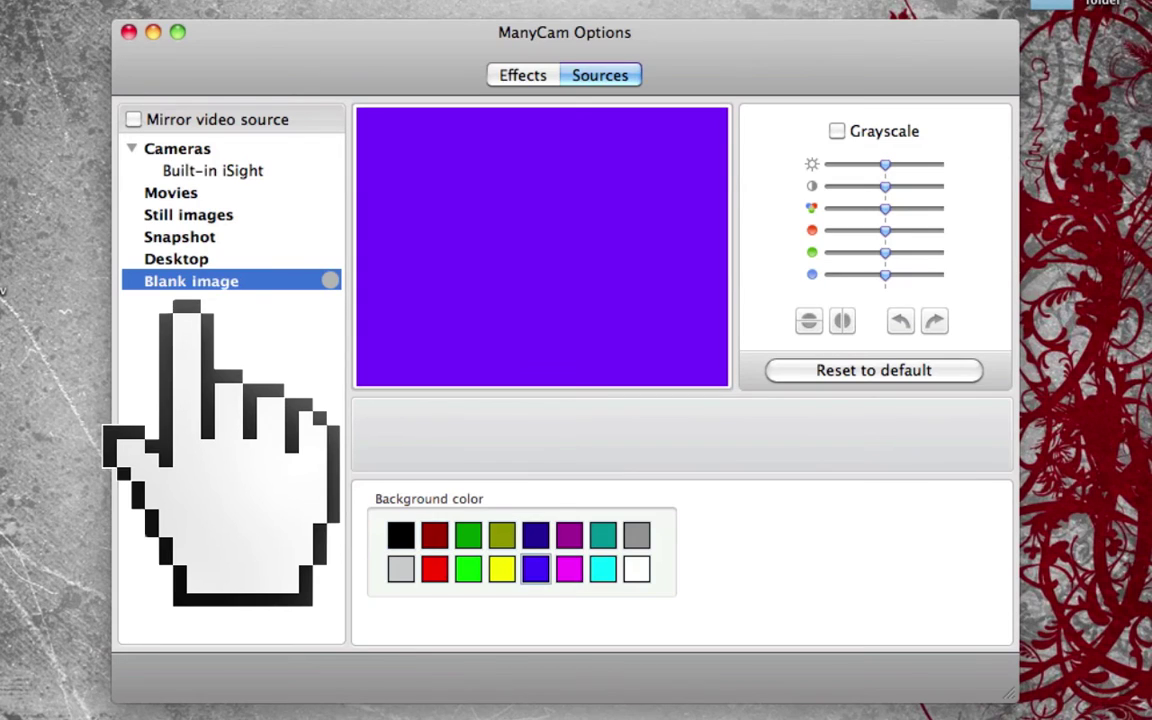
pyautogui.click(401, 535)
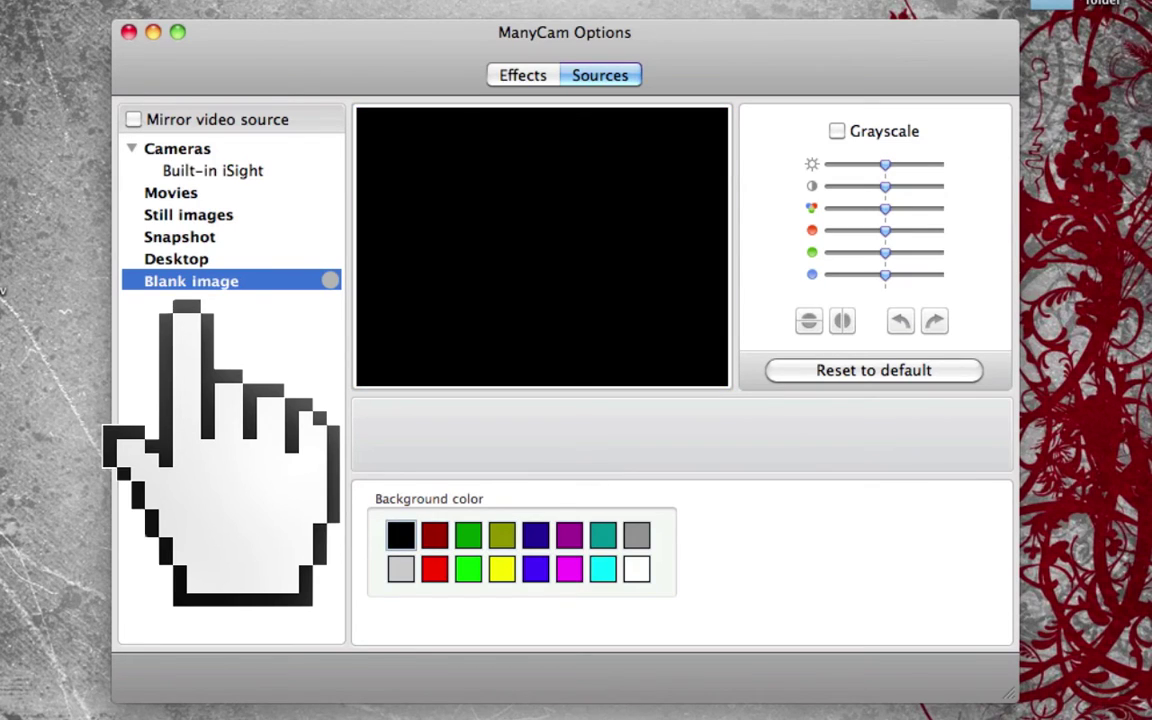
# - Collapse the camera list, look at the movie source, expand the cameras again, and switch the video source to Built-in iSight
pyautogui.click(132, 148)
pyautogui.click(177, 148)
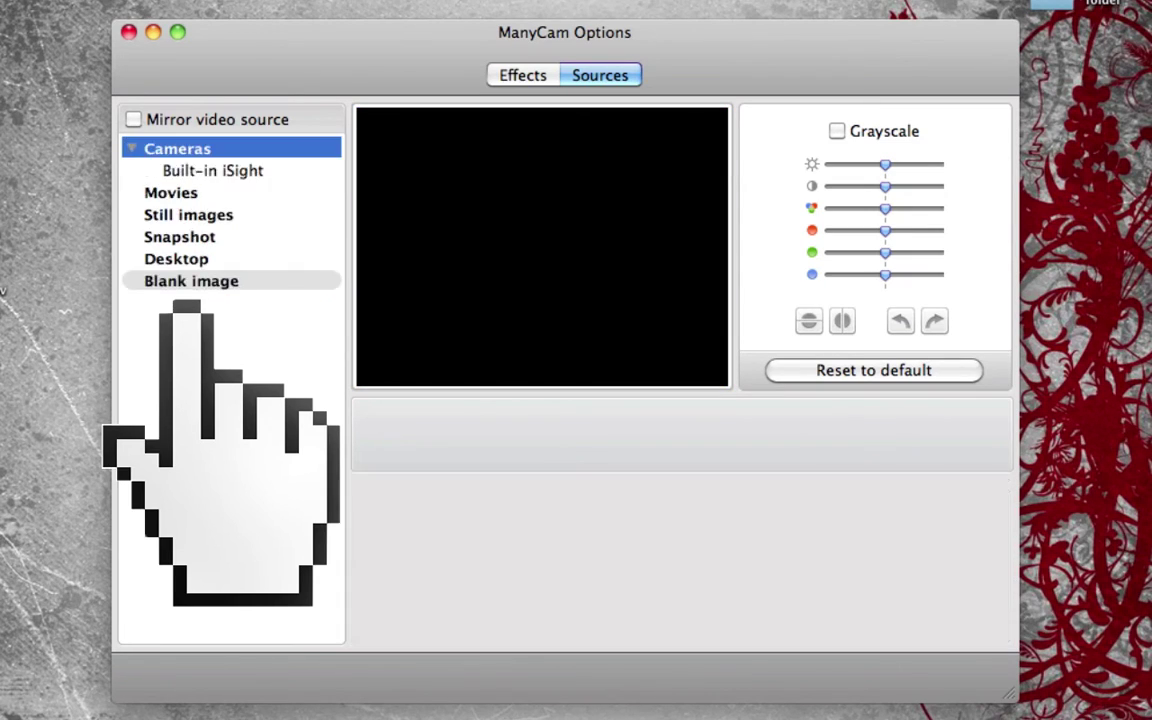
pyautogui.click(132, 148)
pyautogui.click(171, 170)
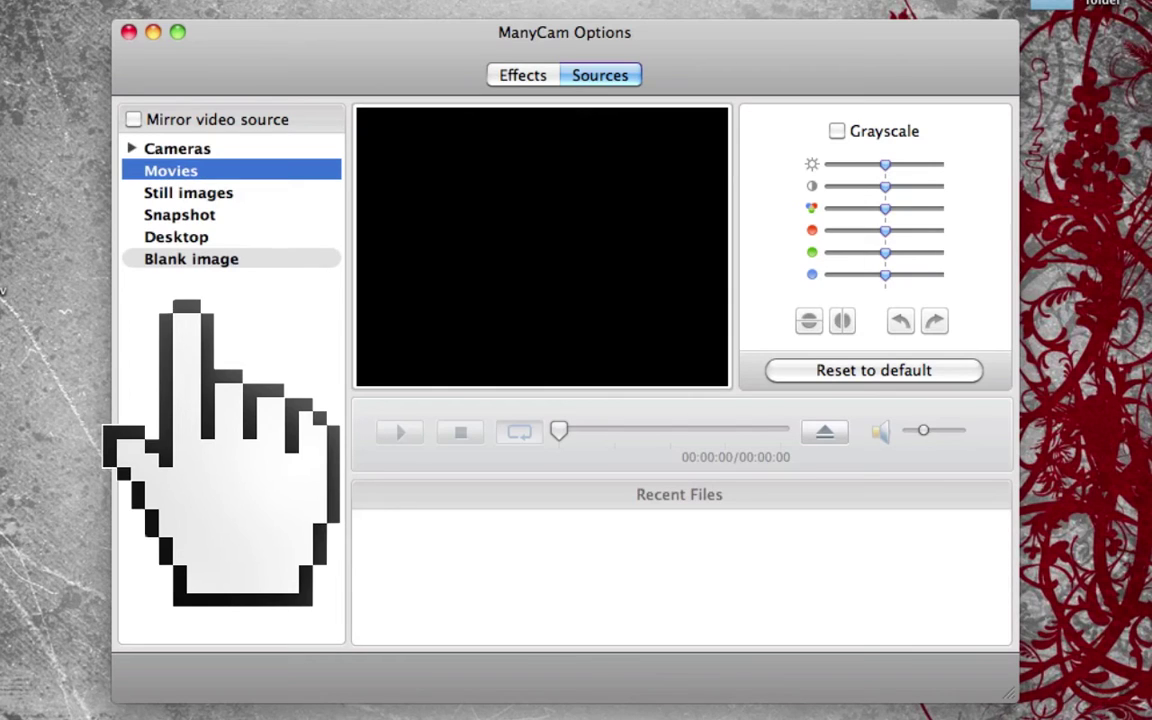
pyautogui.click(132, 148)
pyautogui.click(213, 170)
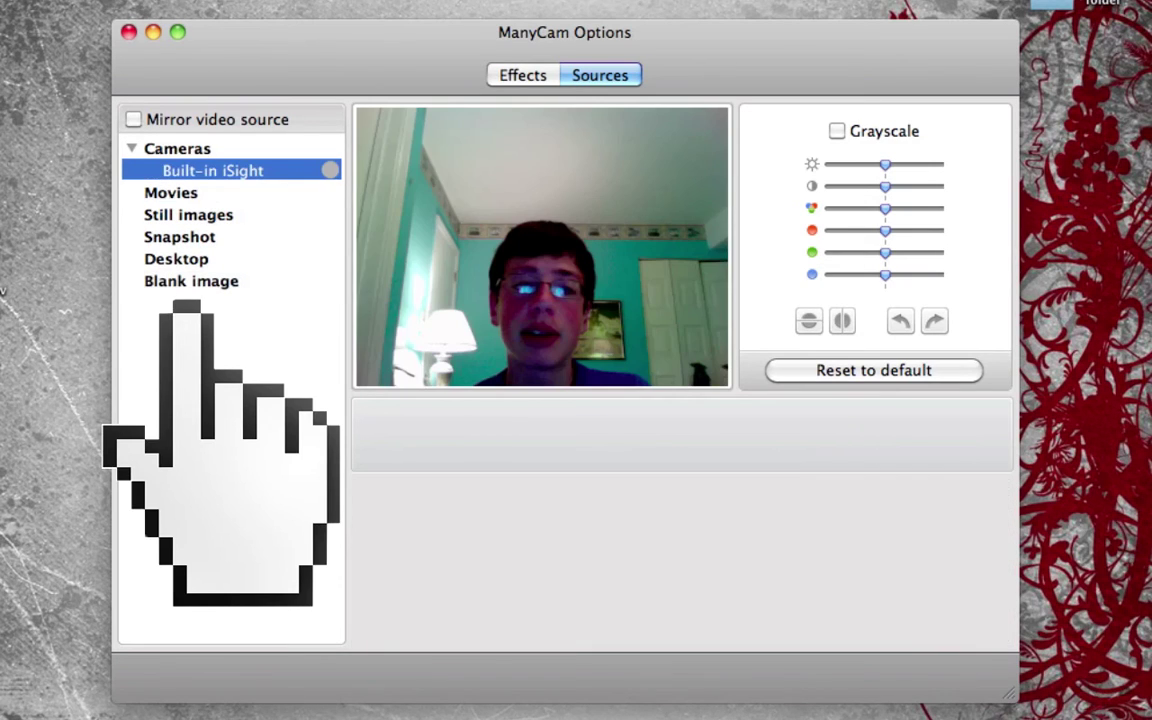